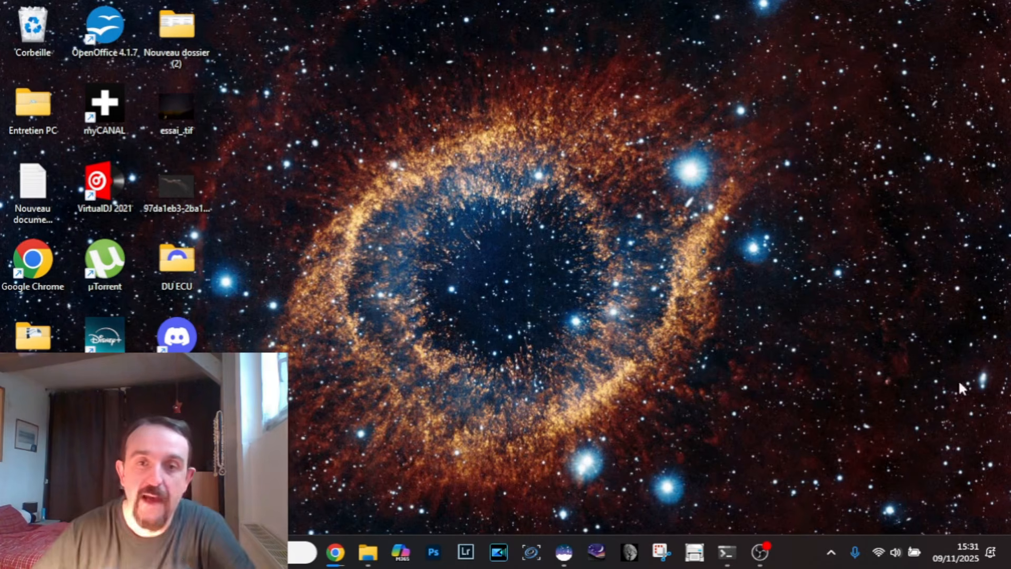
- Switch to Siril
click(564, 552)
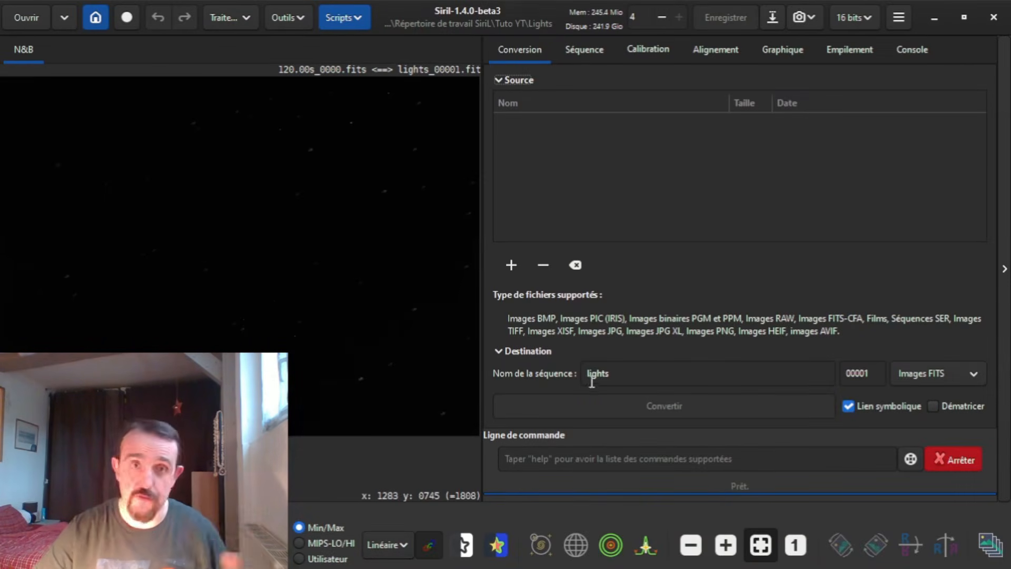
- Try to convert all the .fit files in the Tuto YT Lights folder into a FITS sequence named lights
click(510, 268)
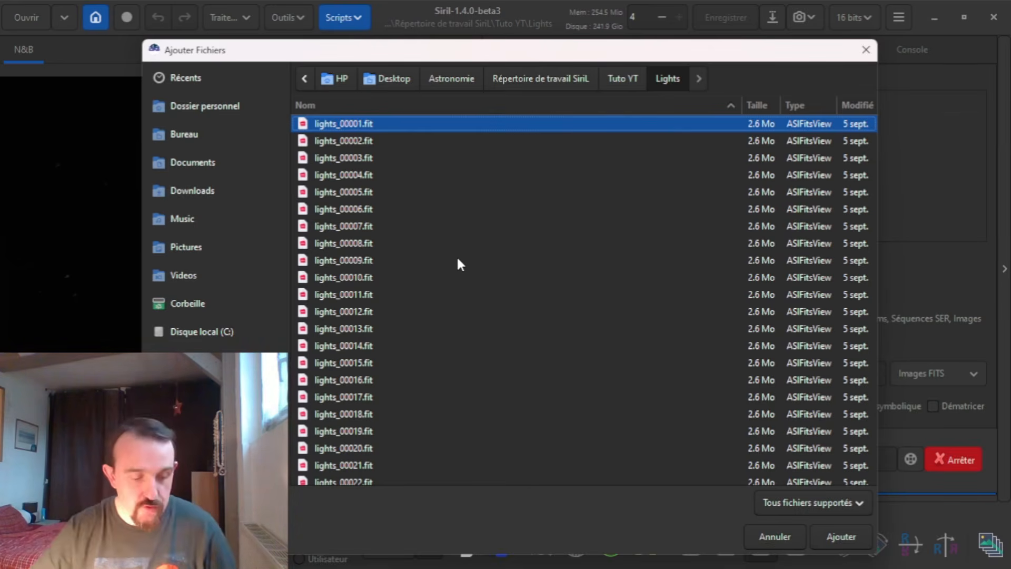
key(ctrl+a)
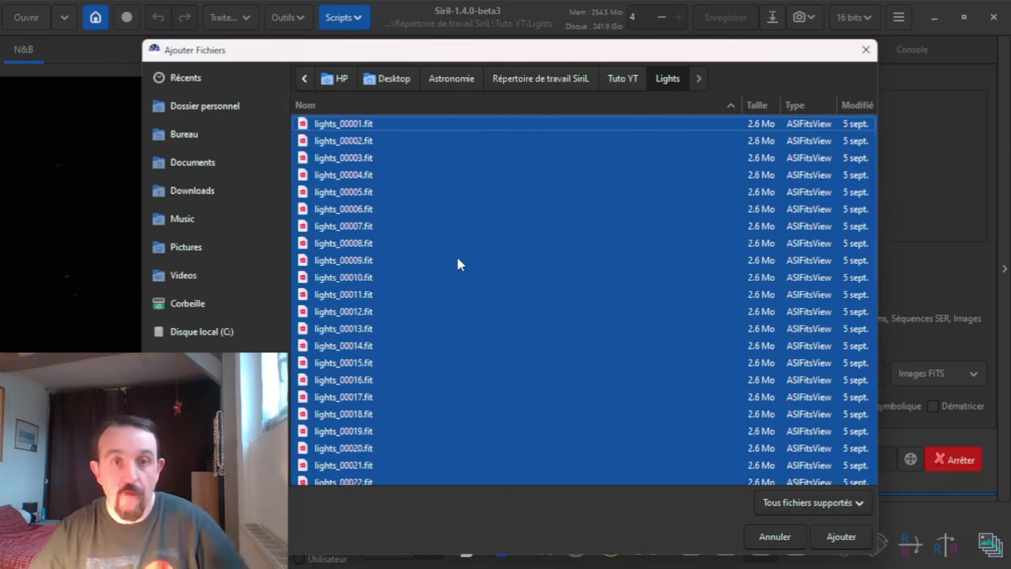
click(851, 531)
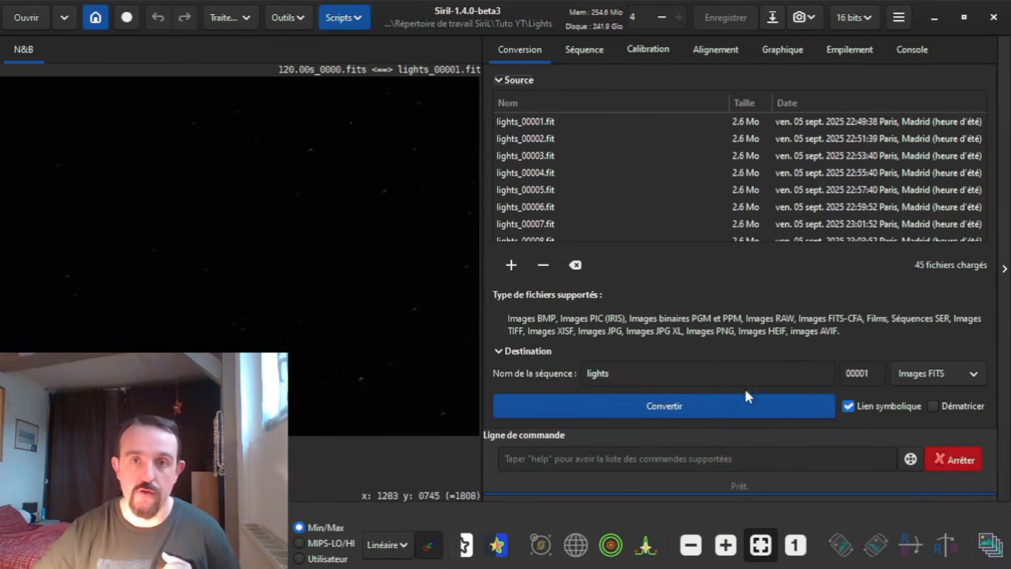
click(666, 406)
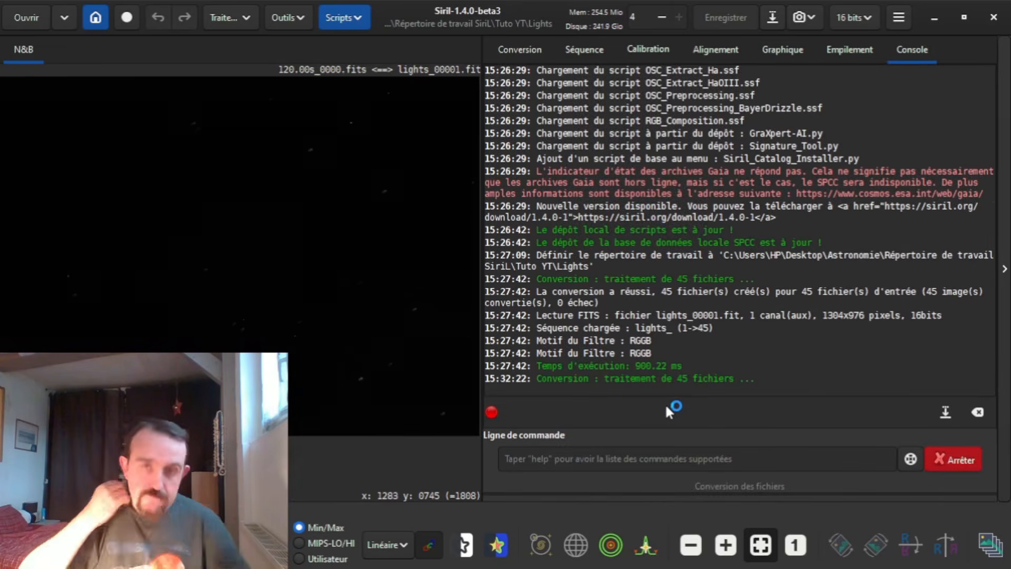
- Set the image display mode to Auto ajustement
click(404, 545)
key(Escape)
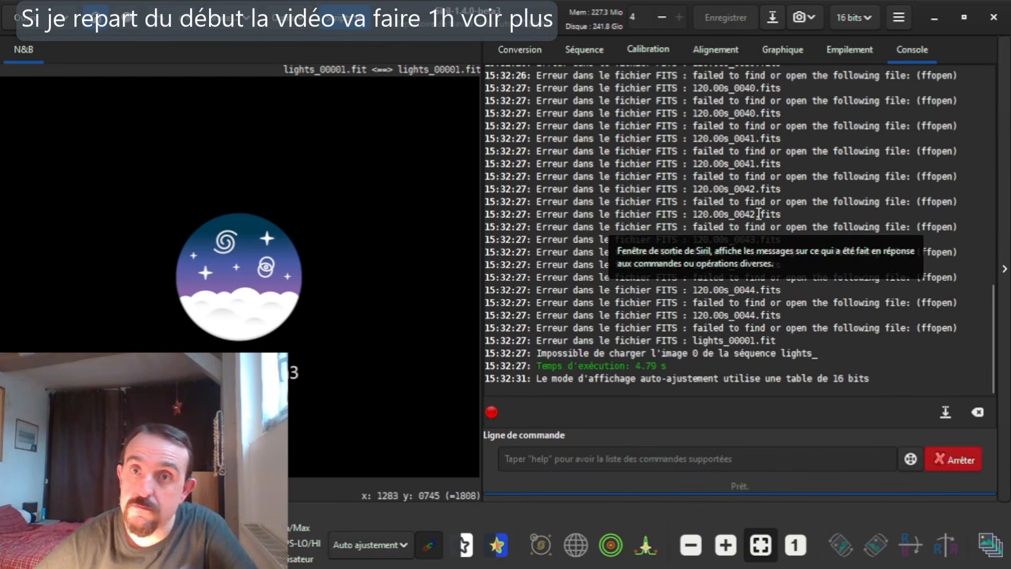
- Examine the console log of the last conversion and check which sequences are available for selection
scroll(758, 213, up, 5)
scroll(759, 214, up, 1)
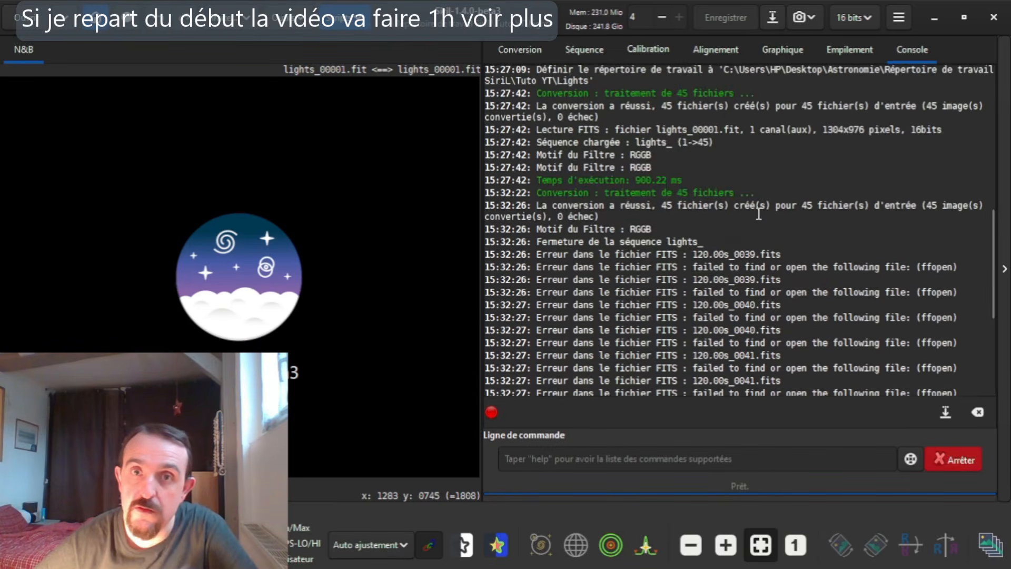
scroll(759, 213, down, 1)
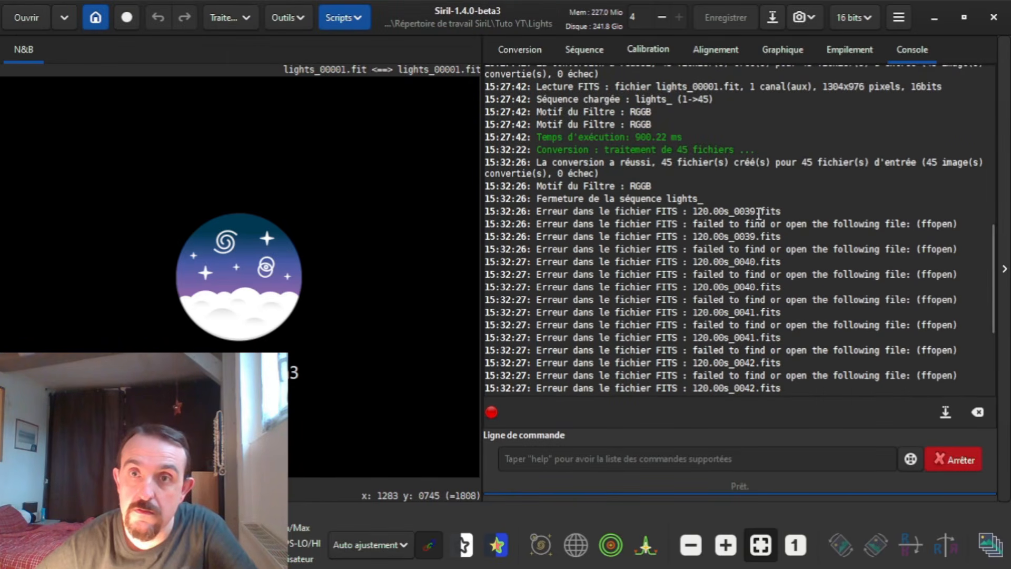
scroll(810, 200, down, 1)
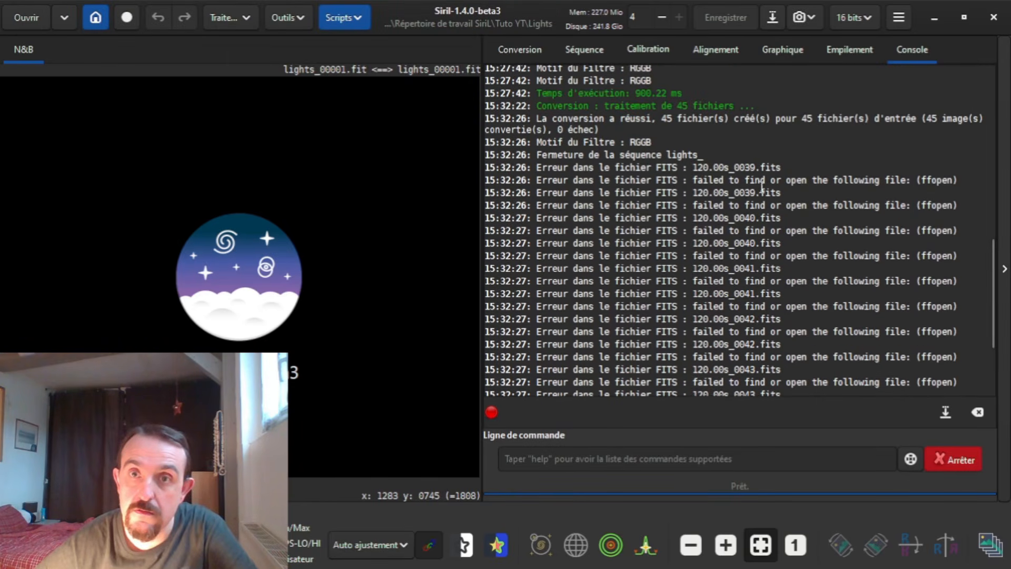
scroll(869, 221, down, 1)
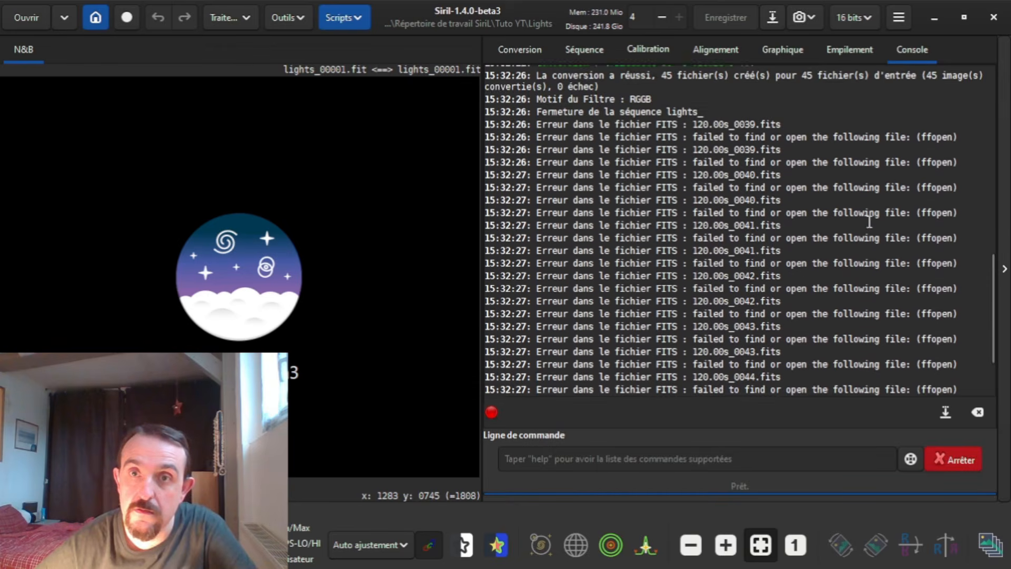
scroll(870, 221, down, 2)
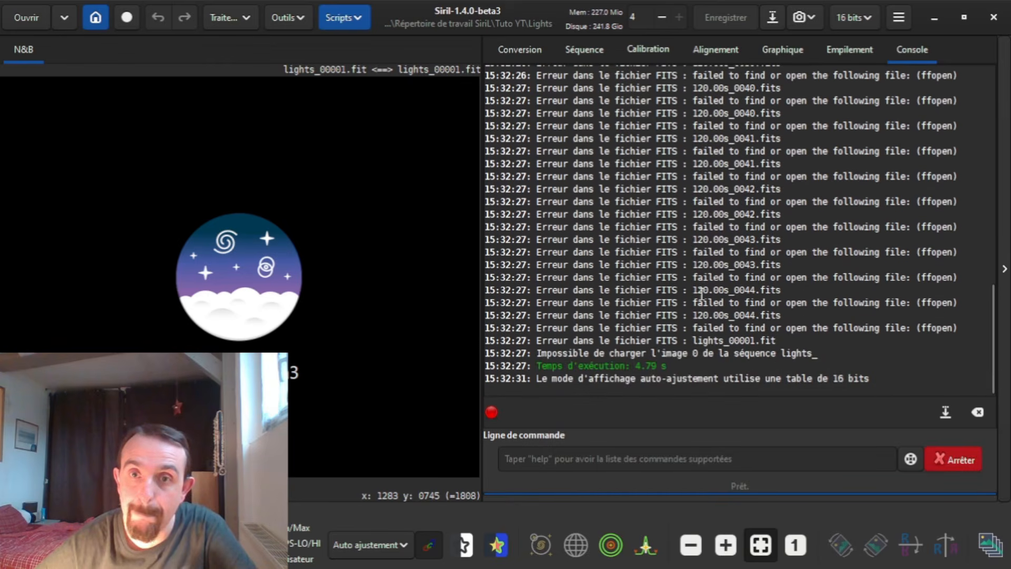
click(586, 52)
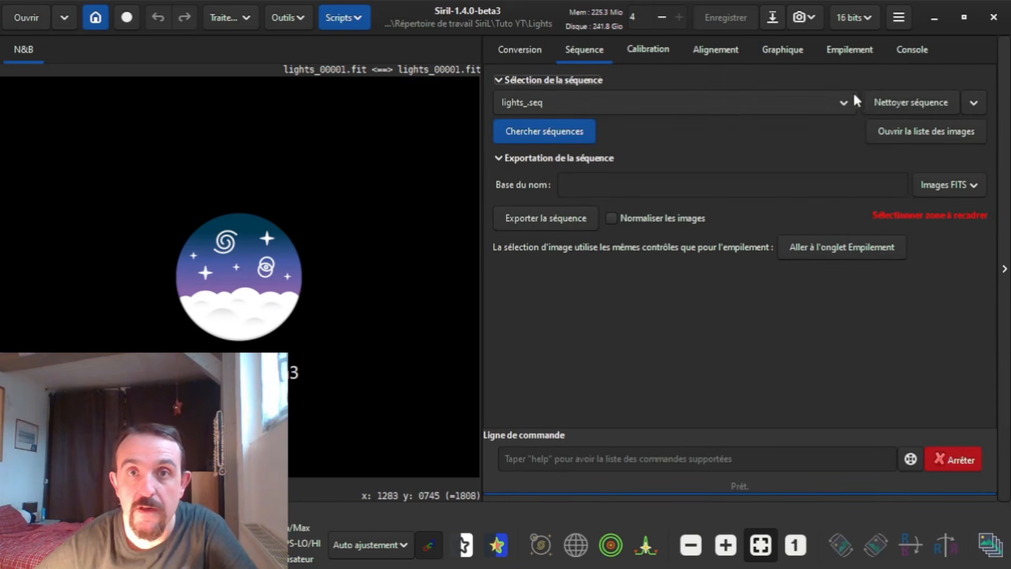
click(842, 106)
click(679, 106)
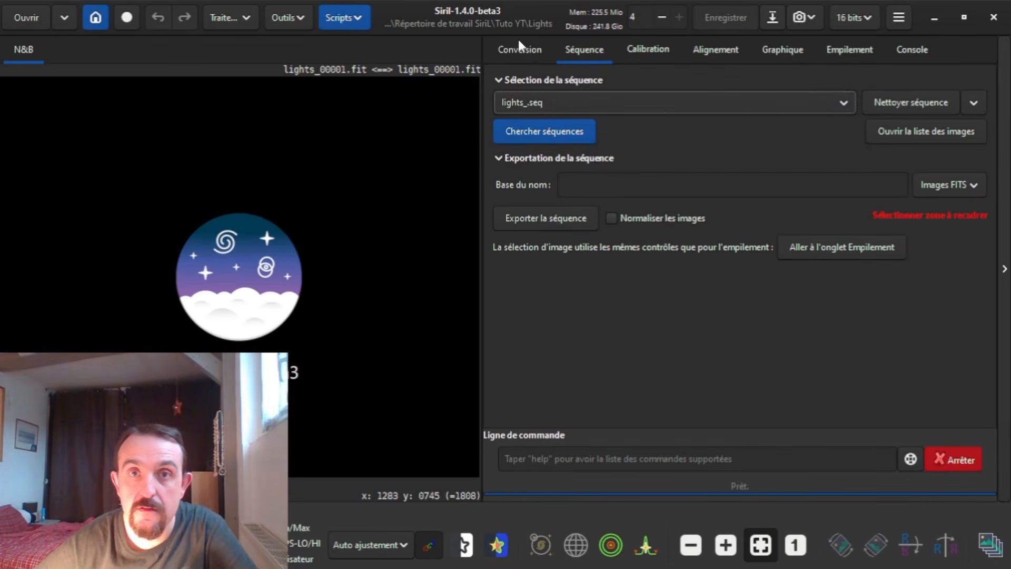
- Replace the conversion source list with all FITS files from Images NINA/NGC 6960 10 panneaux/Soir 1/2/NGC 6960 Panneau 2_LIGHT/Luminance
click(507, 48)
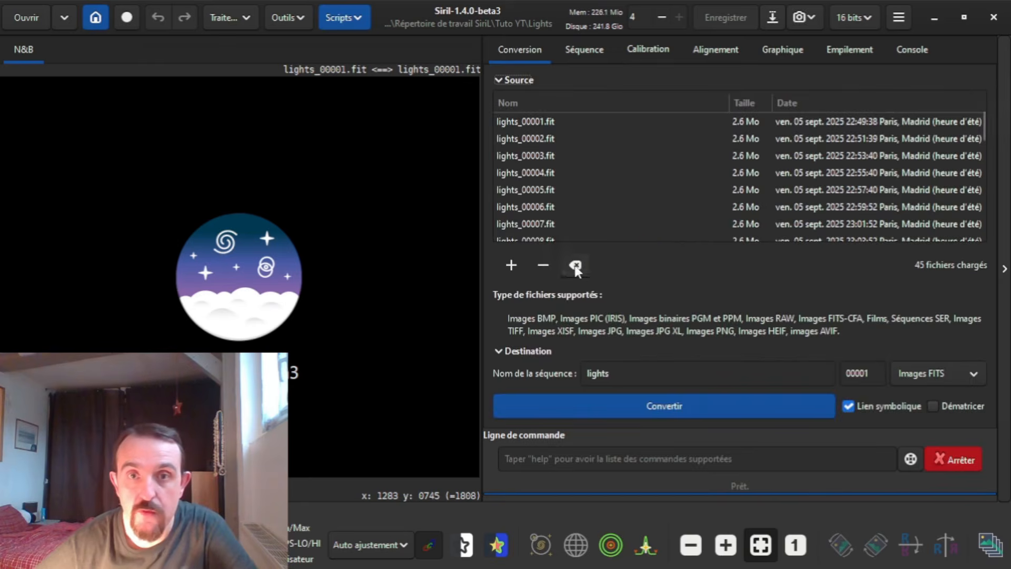
click(576, 265)
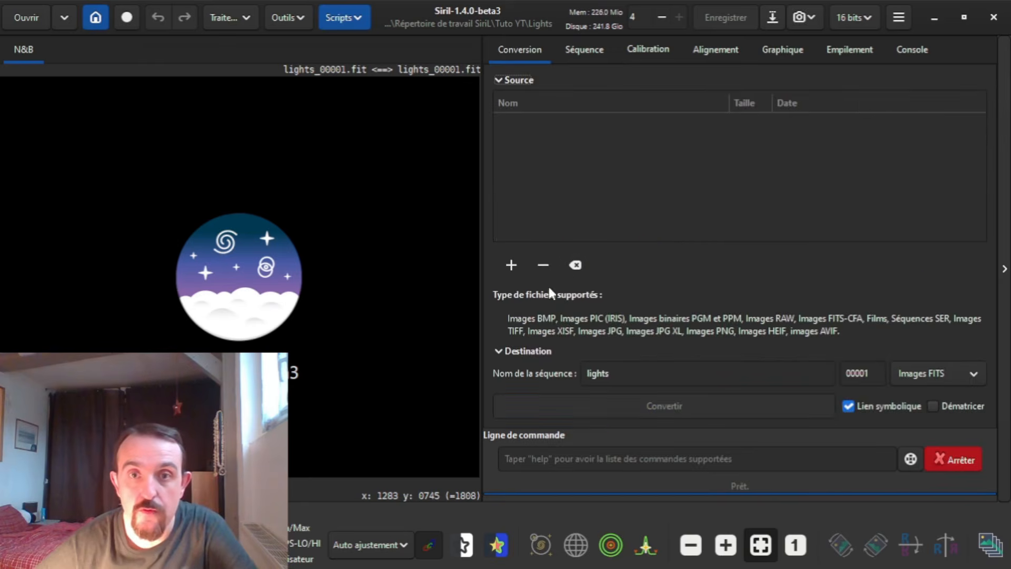
click(505, 263)
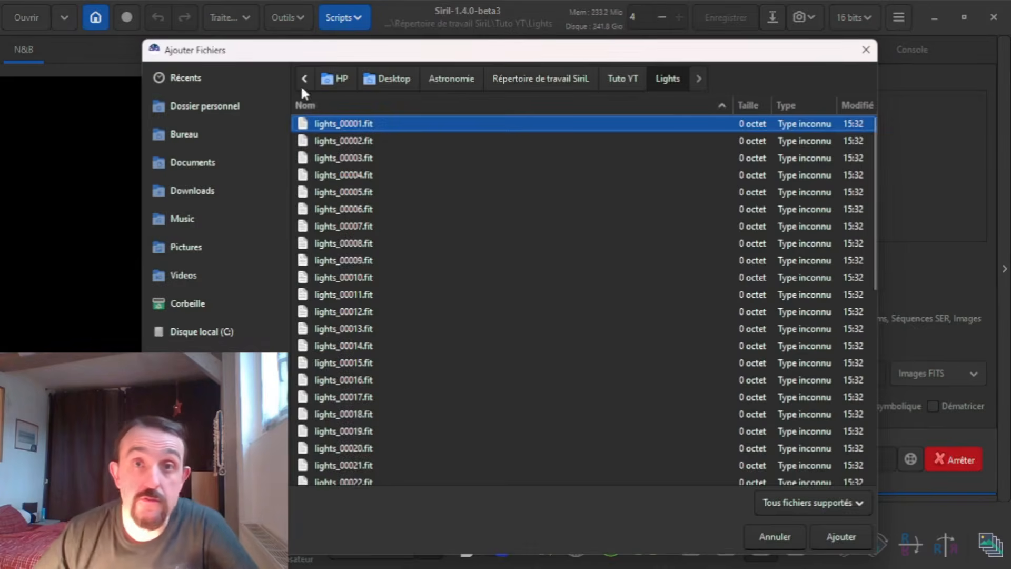
click(441, 78)
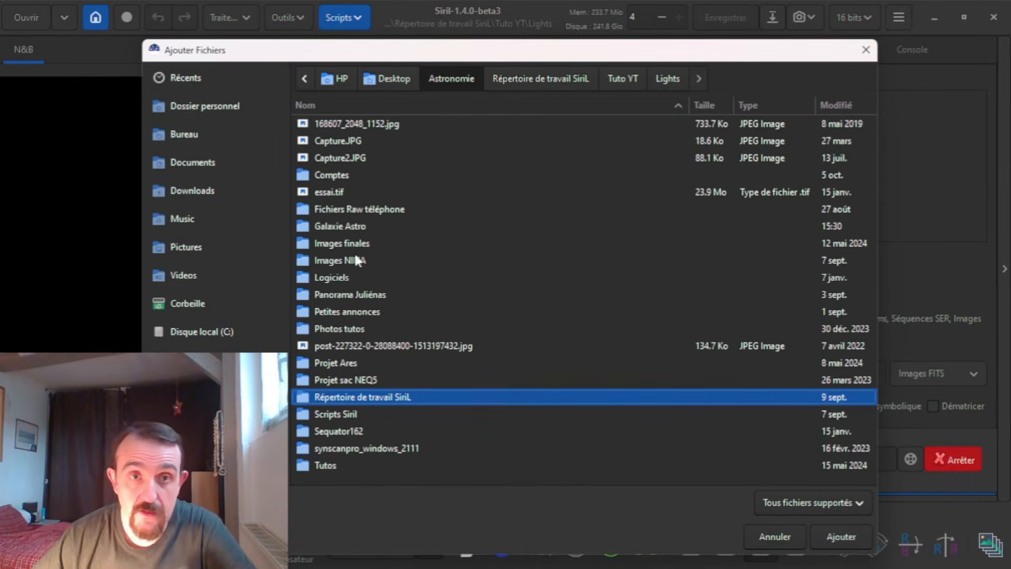
double_click(339, 256)
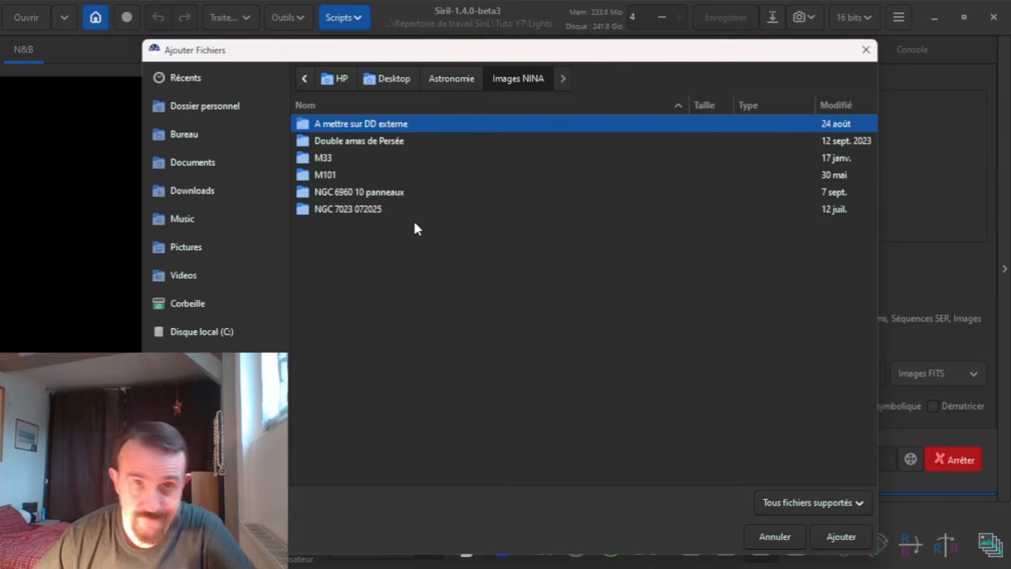
double_click(387, 193)
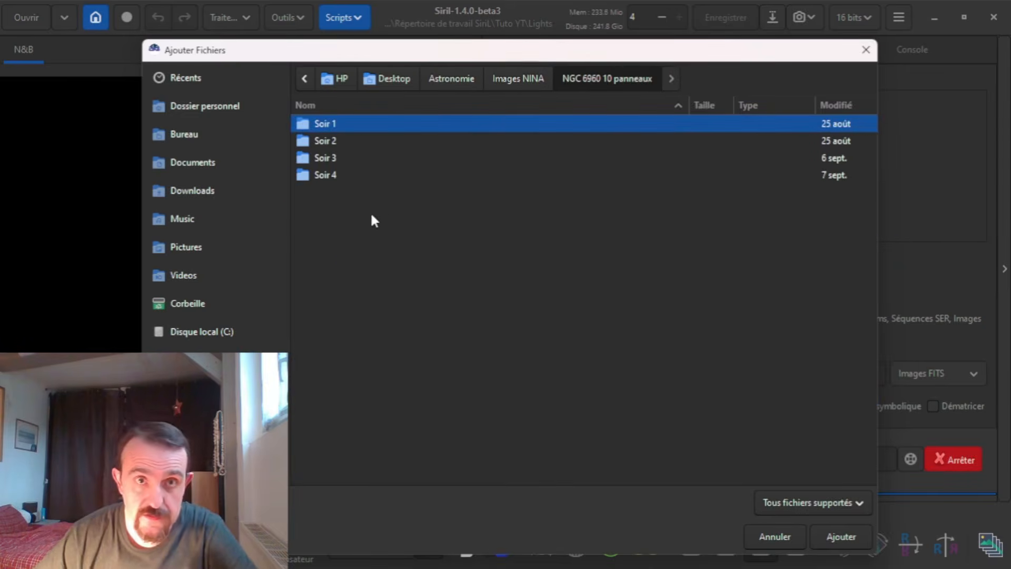
double_click(343, 126)
double_click(331, 140)
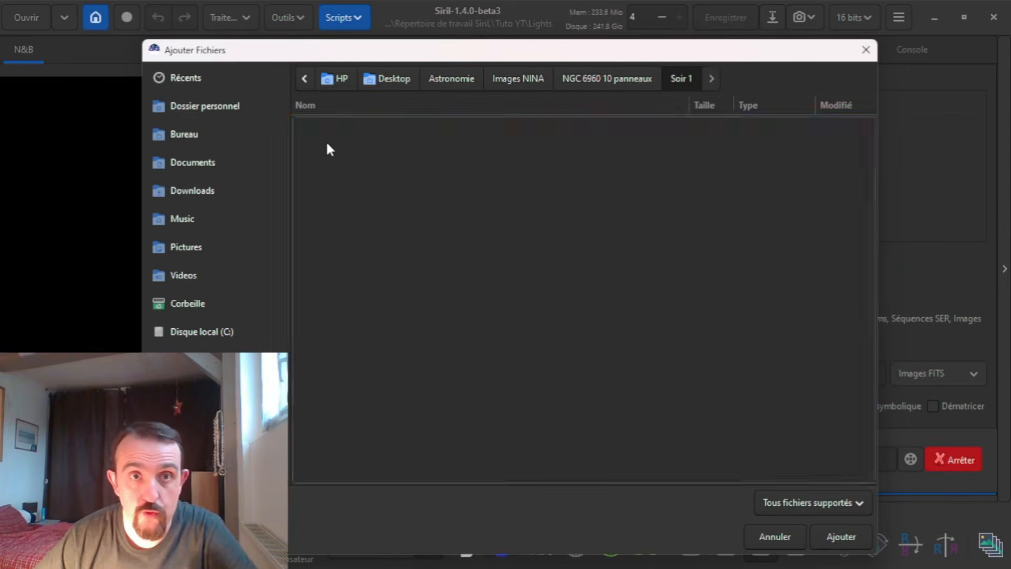
double_click(337, 126)
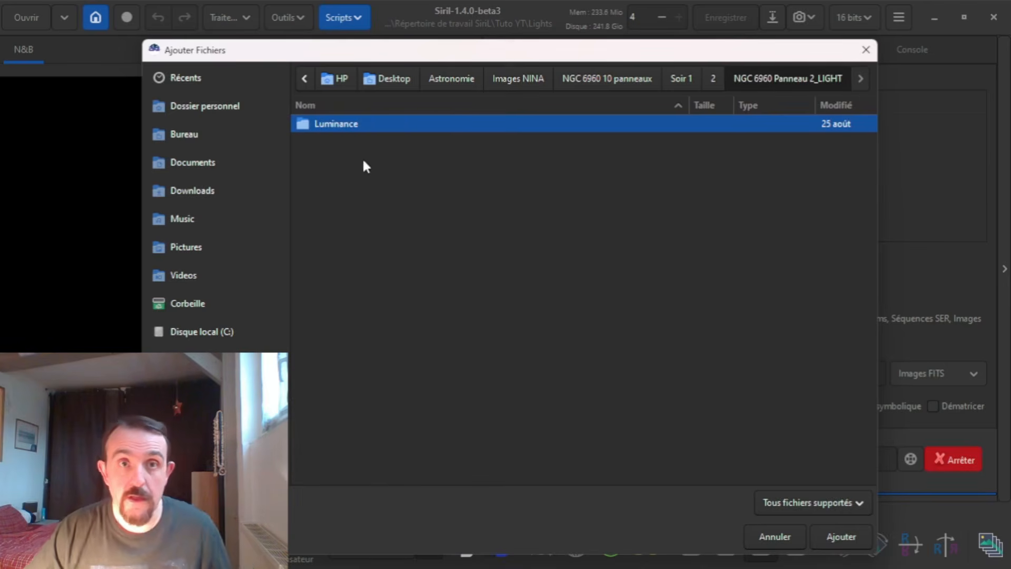
double_click(337, 124)
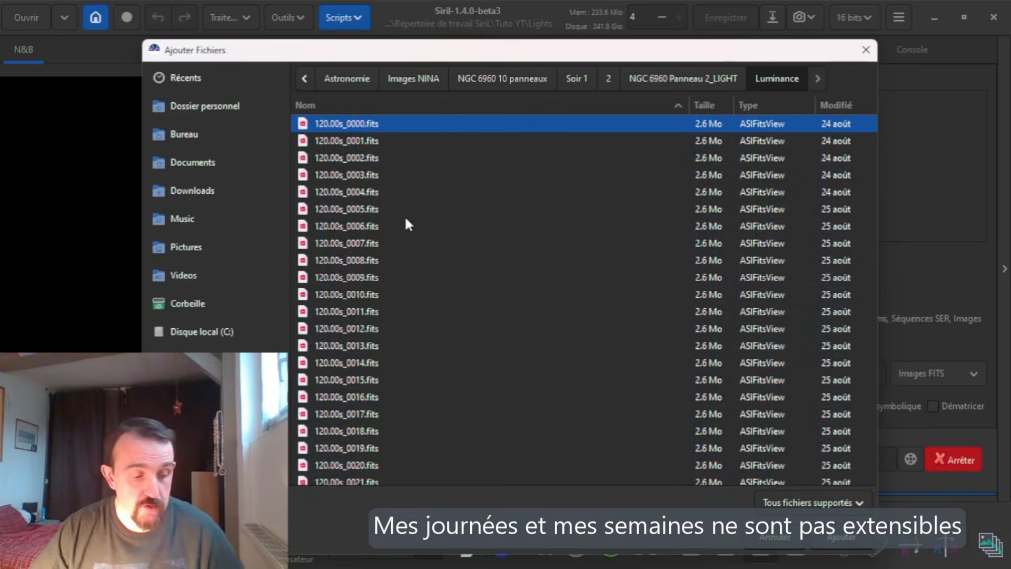
key(ctrl+a)
scroll(724, 247, down, 8)
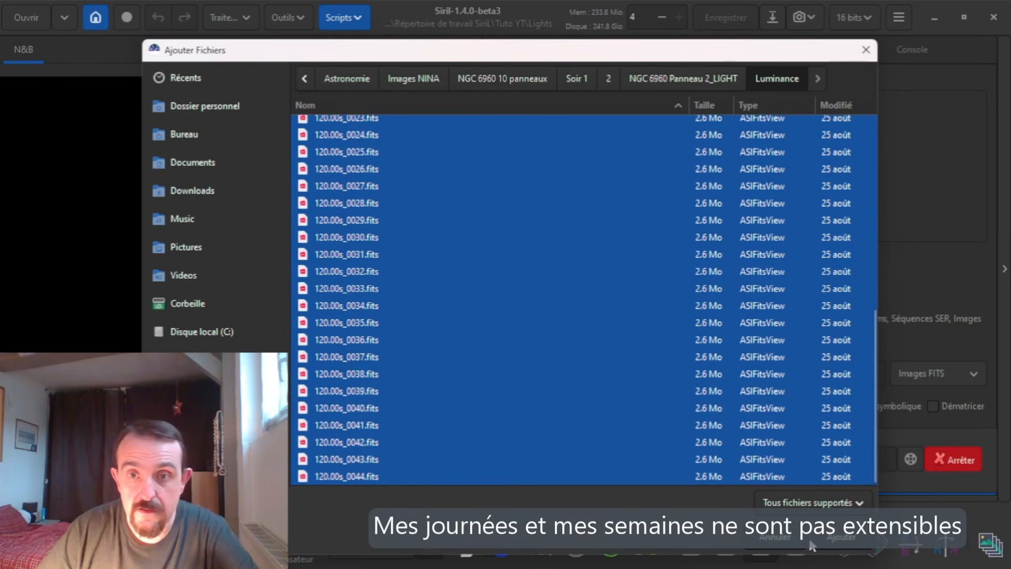
click(834, 535)
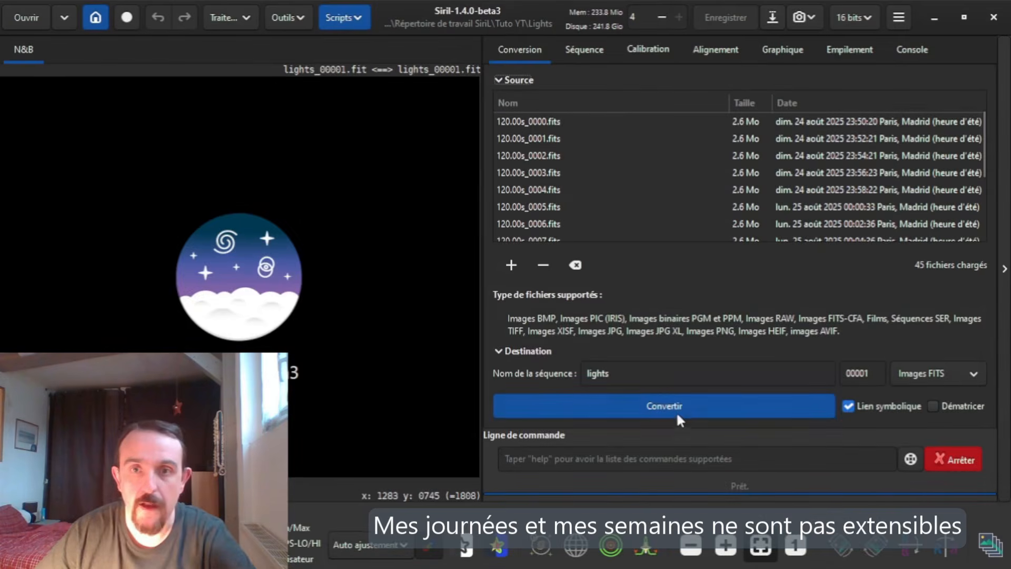
- Name the destination sequence lights2 and convert the loaded FITS files into it
click(612, 376)
text(2)
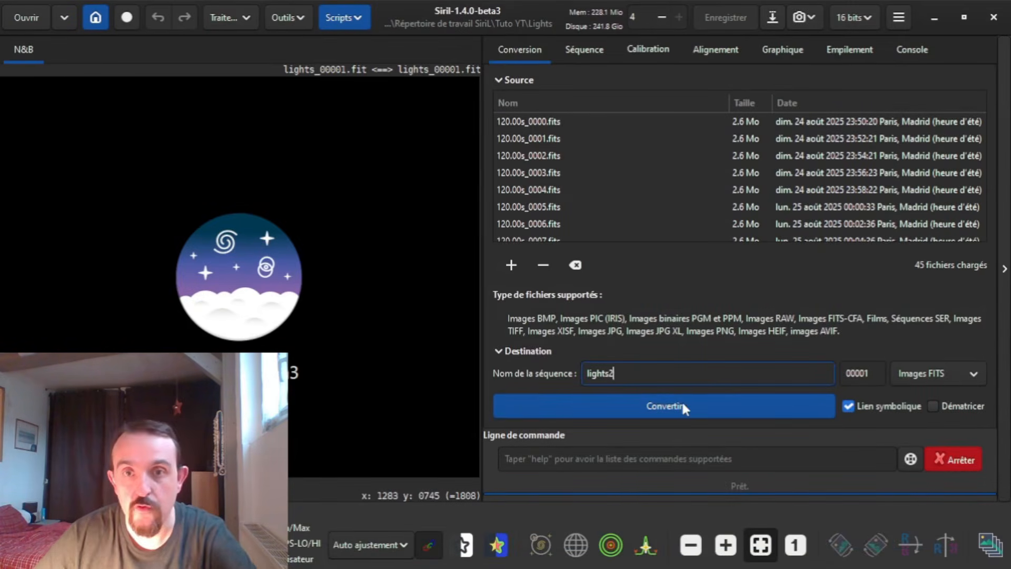
click(681, 401)
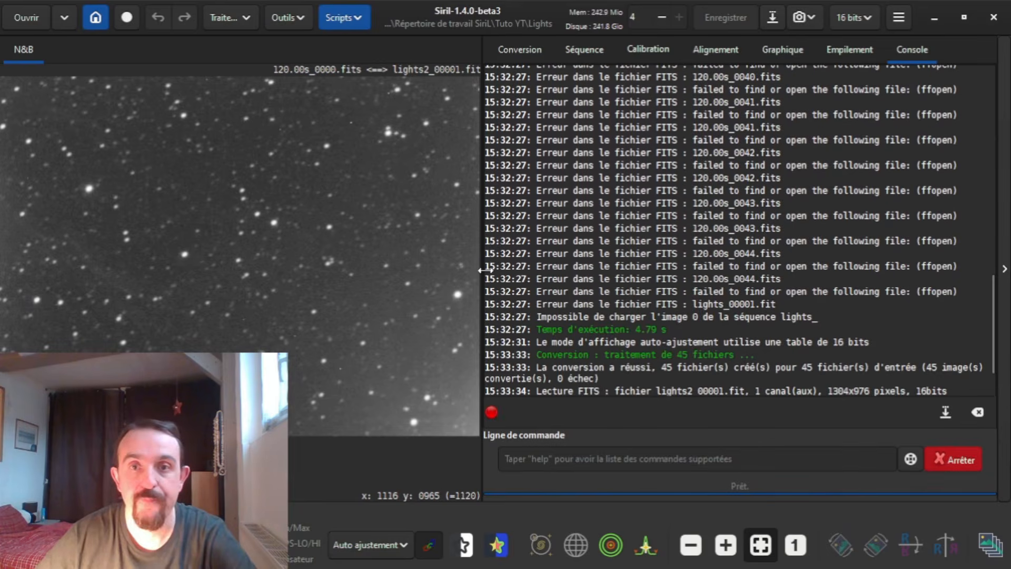
scroll(404, 392, down, 1)
scroll(403, 390, up, 3)
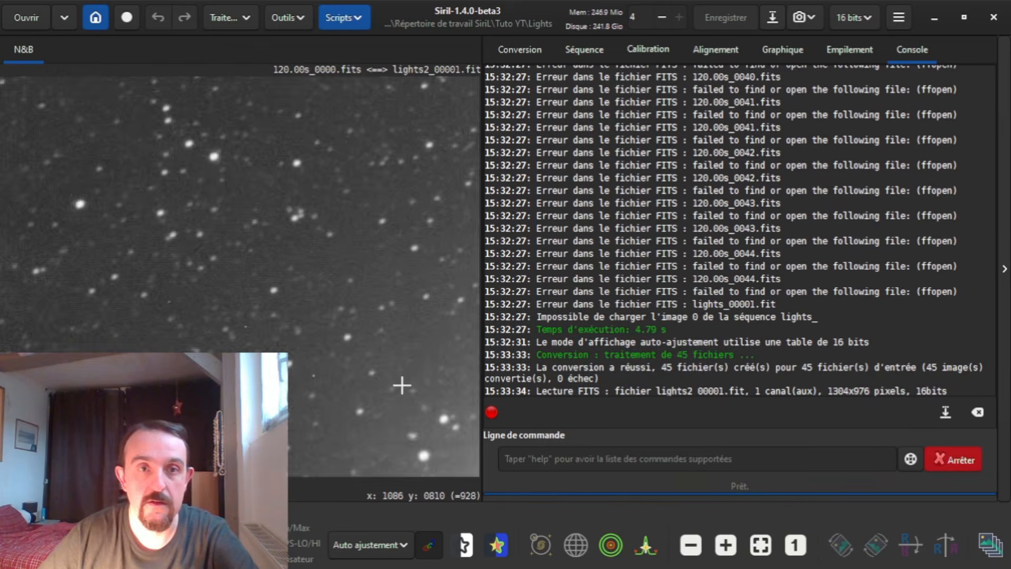
scroll(402, 385, down, 3)
scroll(402, 386, up, 1)
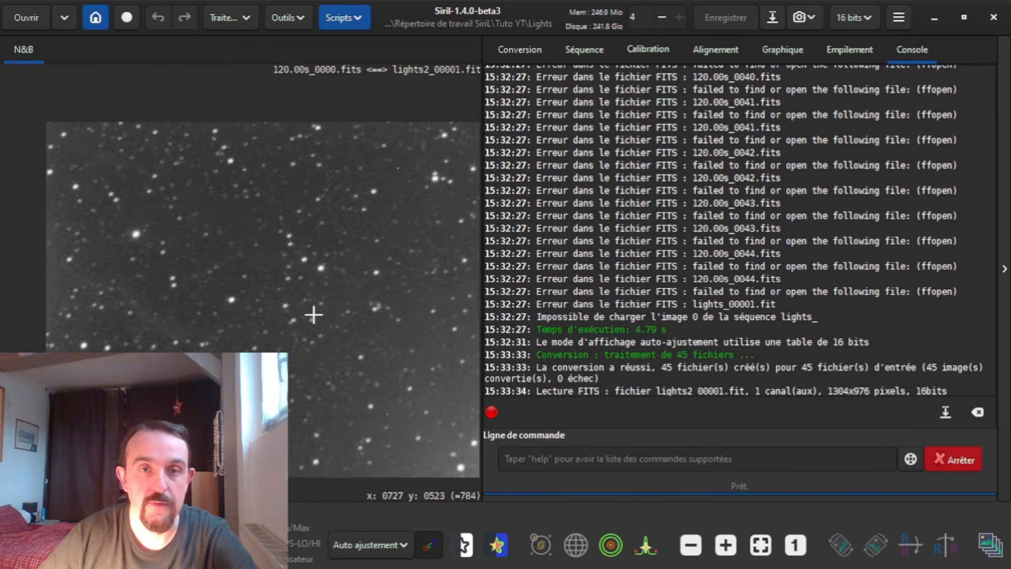
- Enable the Dématricer option and convert the loaded files again into the lights2 sequence as colour images
key(F1)
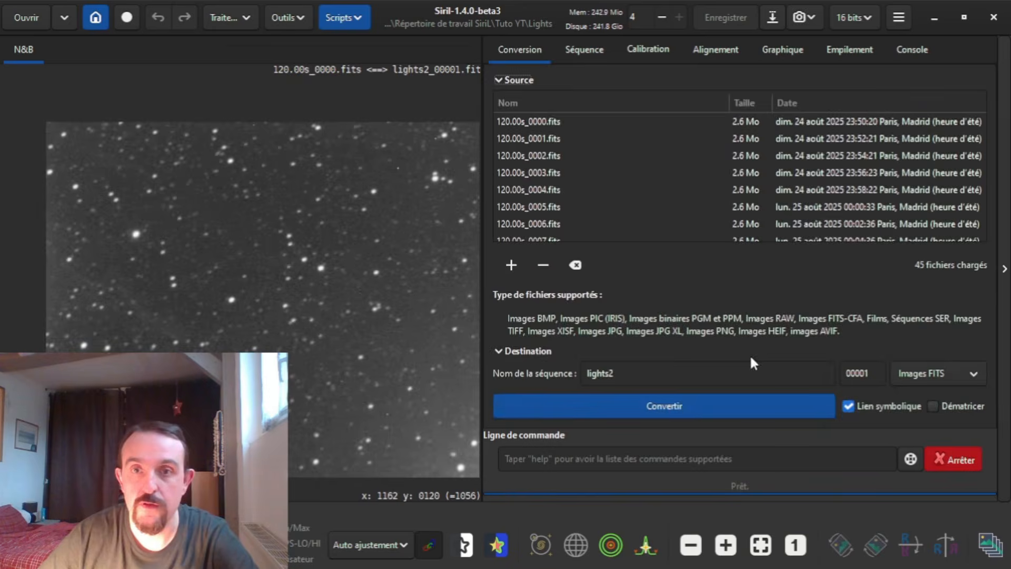
click(932, 406)
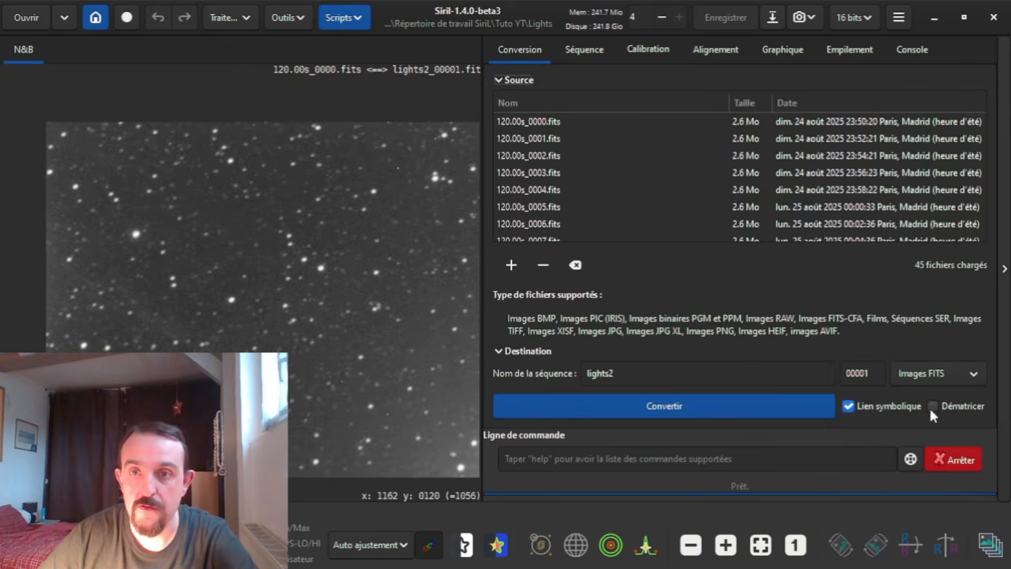
click(553, 404)
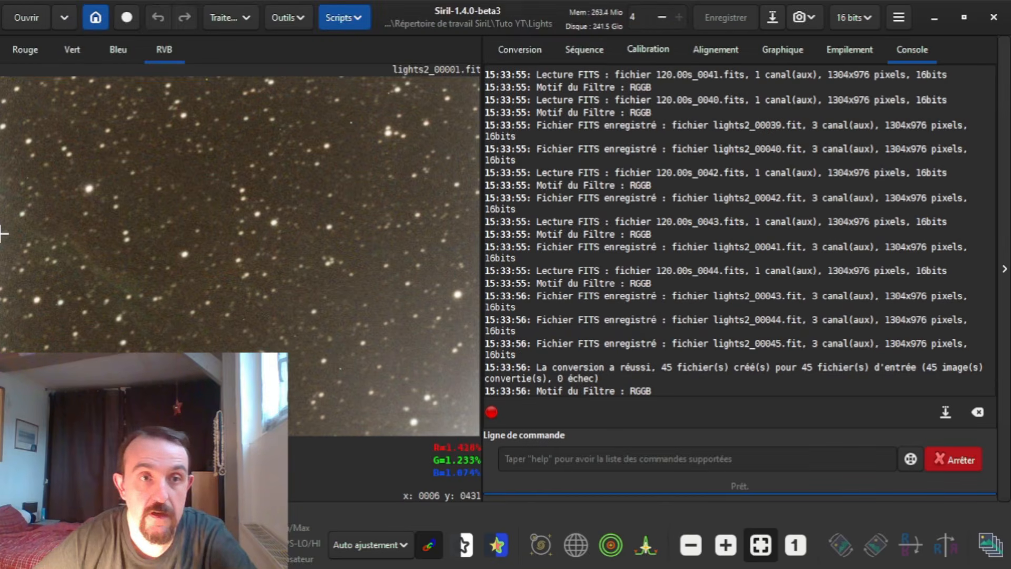
- Open the astrometric resolution tool and look up the object ngc6960 to fill in the target coordinates
click(304, 24)
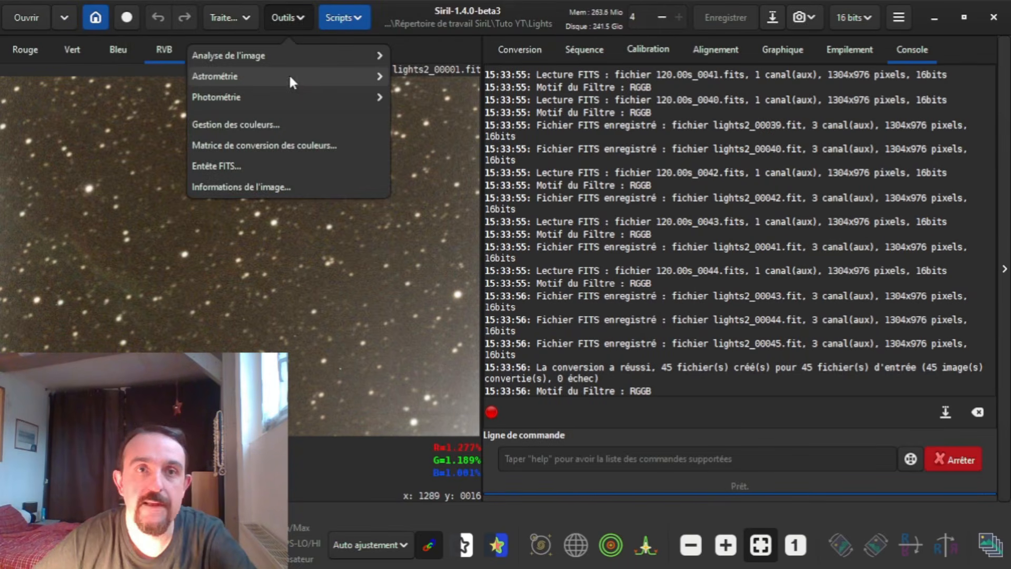
click(373, 77)
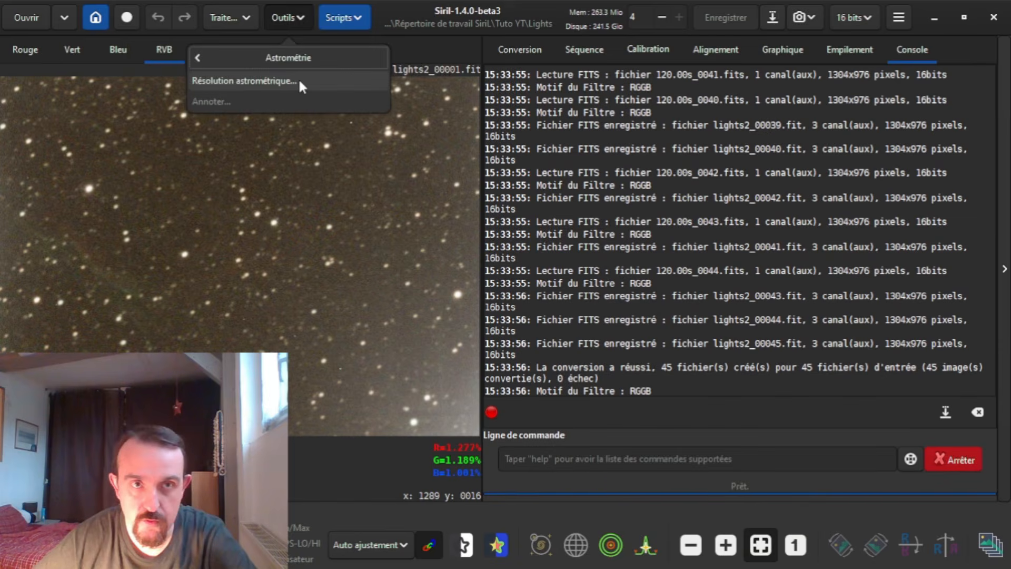
click(298, 80)
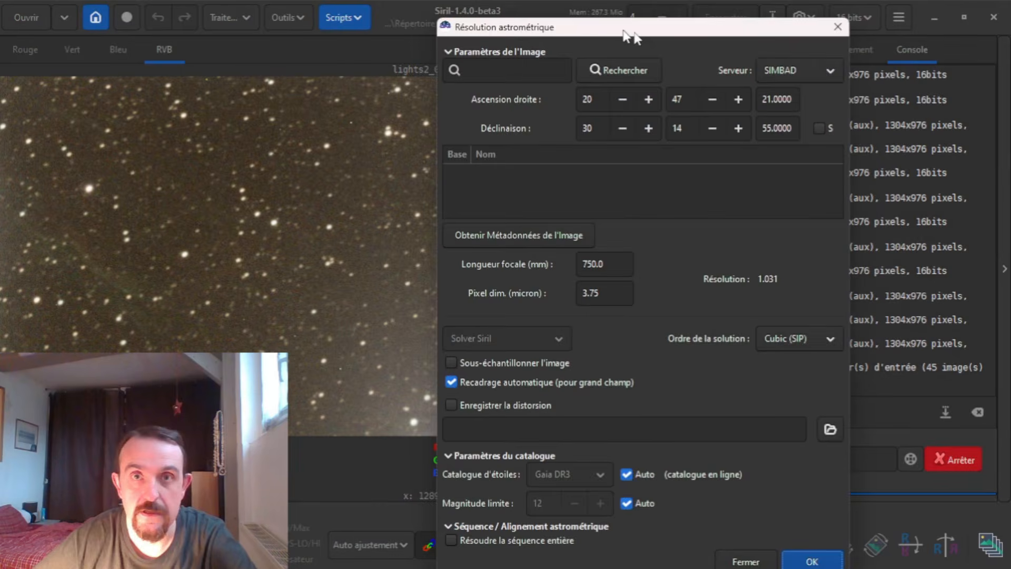
drag(624, 35, 729, 41)
click(589, 78)
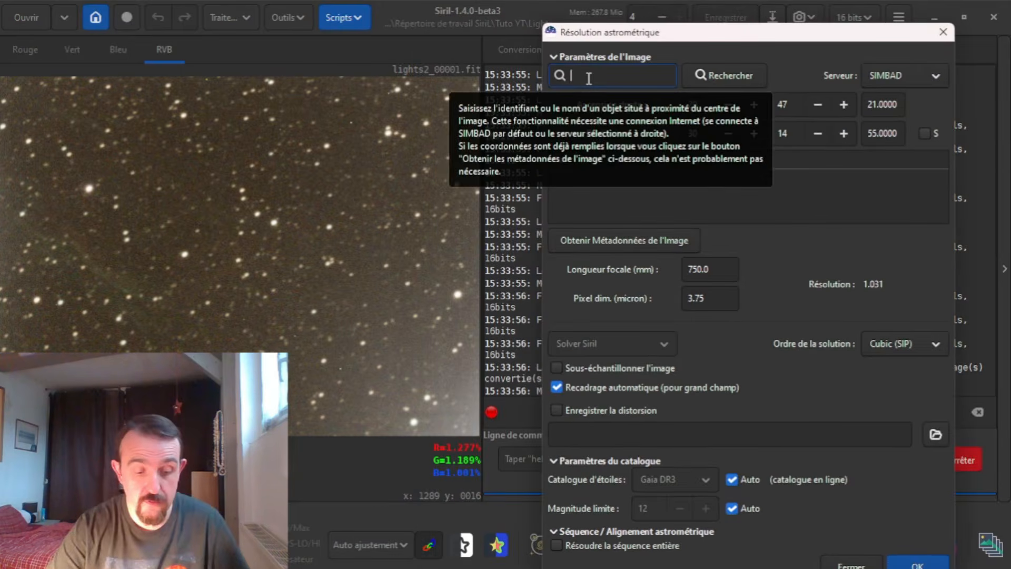
text(ngc696)
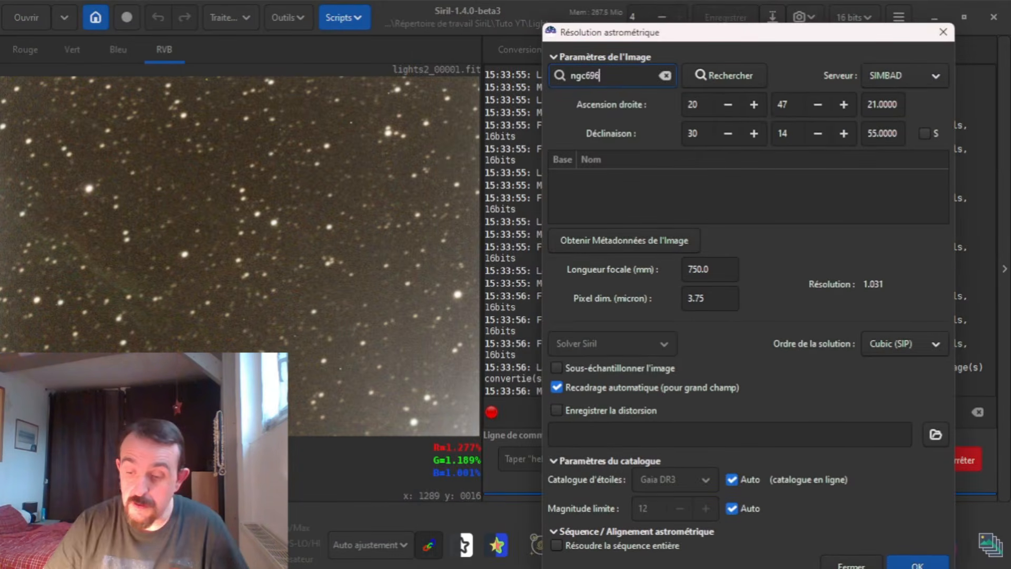
text(0)
key(Return)
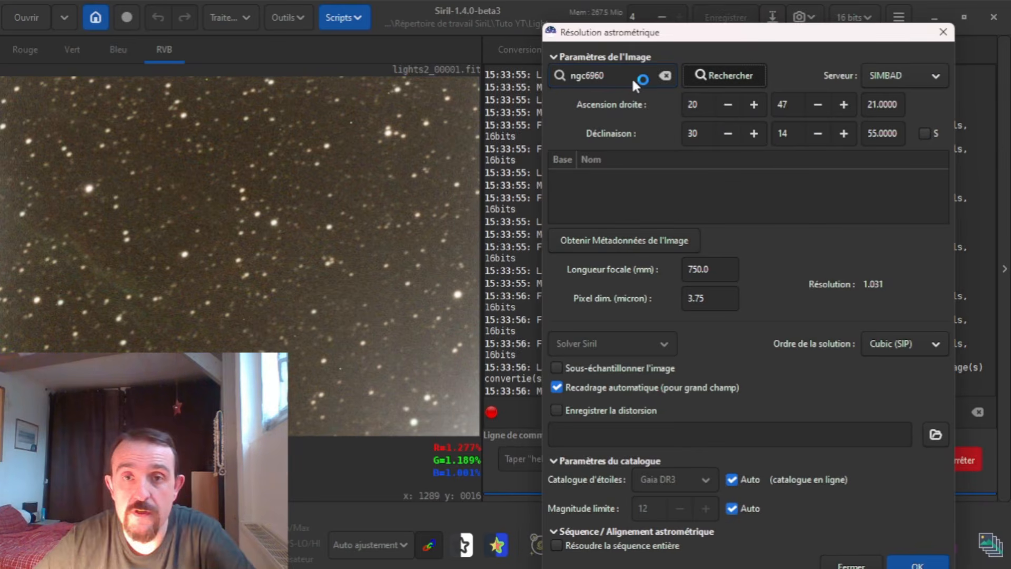
drag(743, 33, 726, 12)
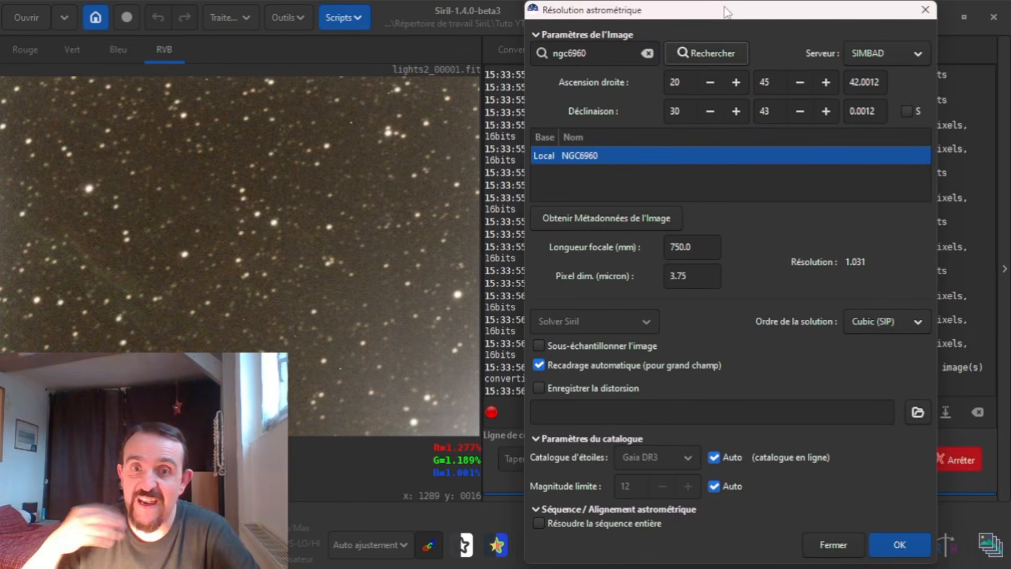
- Enable solving of the entire sequence with catalogue retrieval for each image, and start the astrometric resolution
click(538, 523)
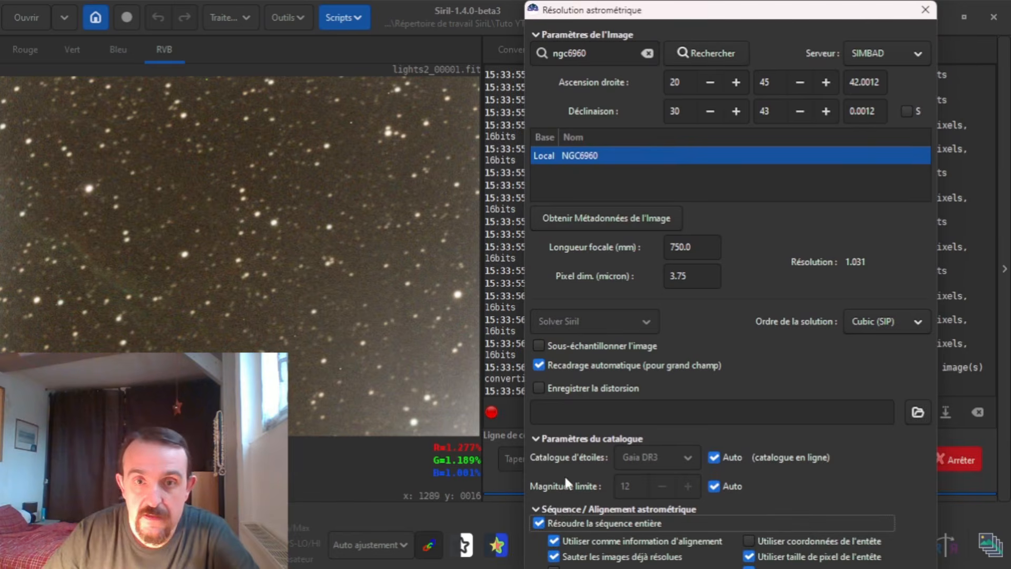
click(535, 438)
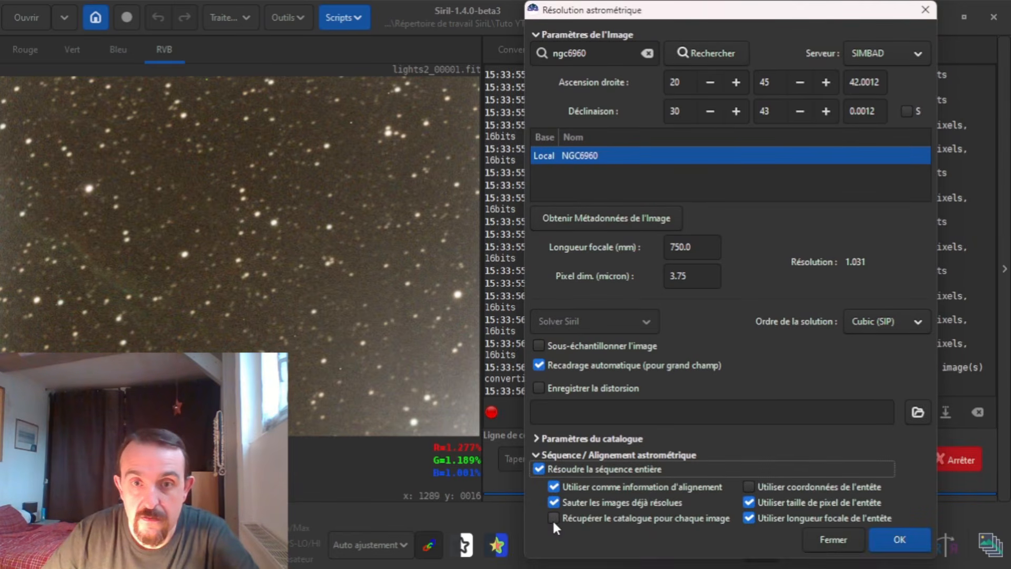
click(553, 518)
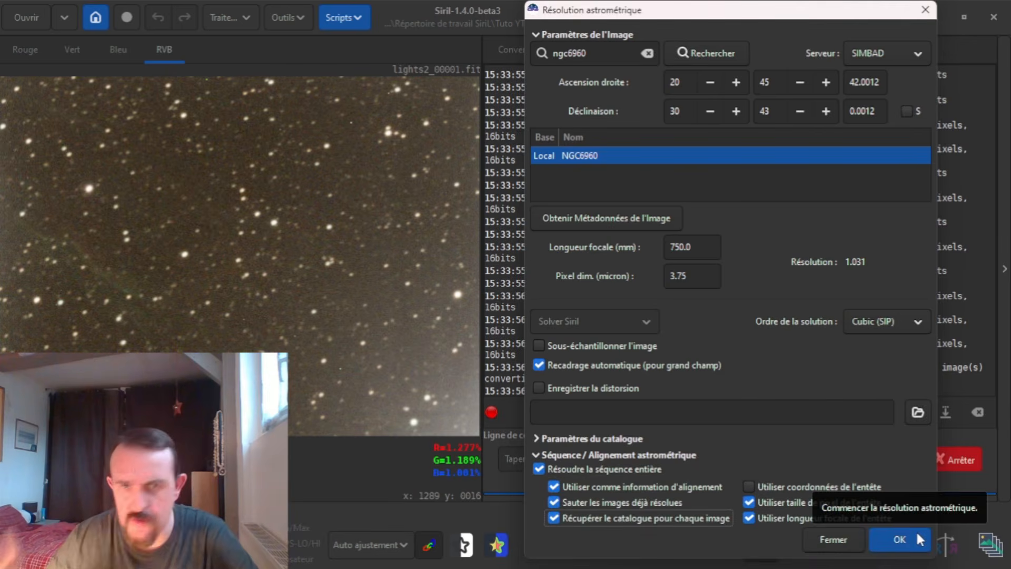
click(894, 542)
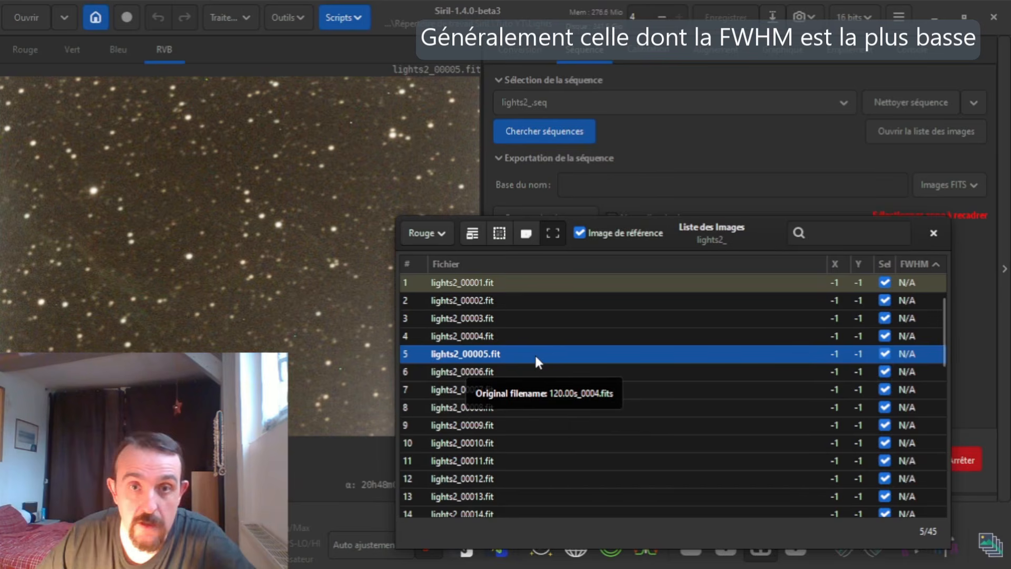
- Set lights2_00005.fit as the reference image of lights2 and run the ngc6960 astrometric resolution again
click(579, 235)
click(578, 234)
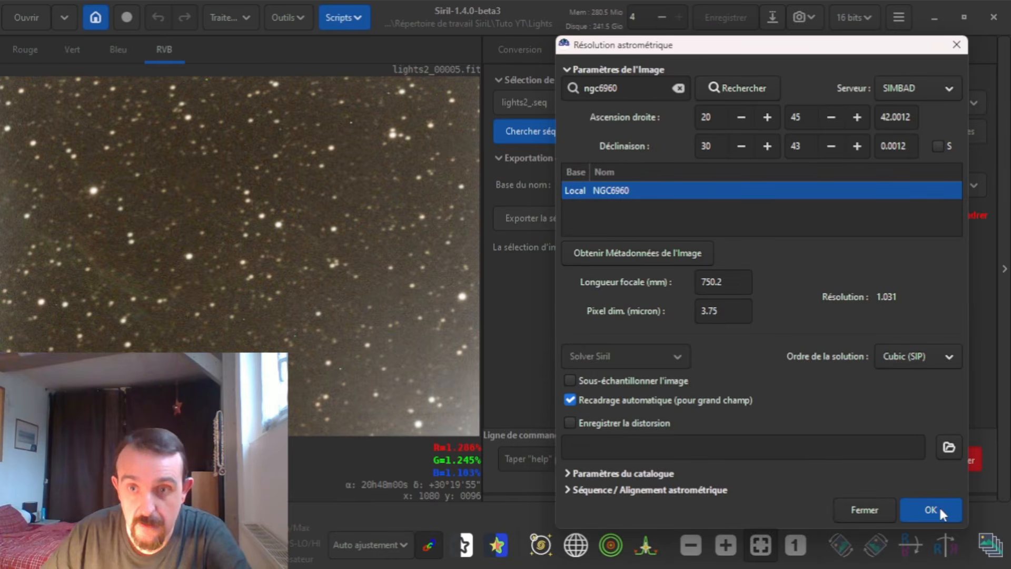
click(939, 510)
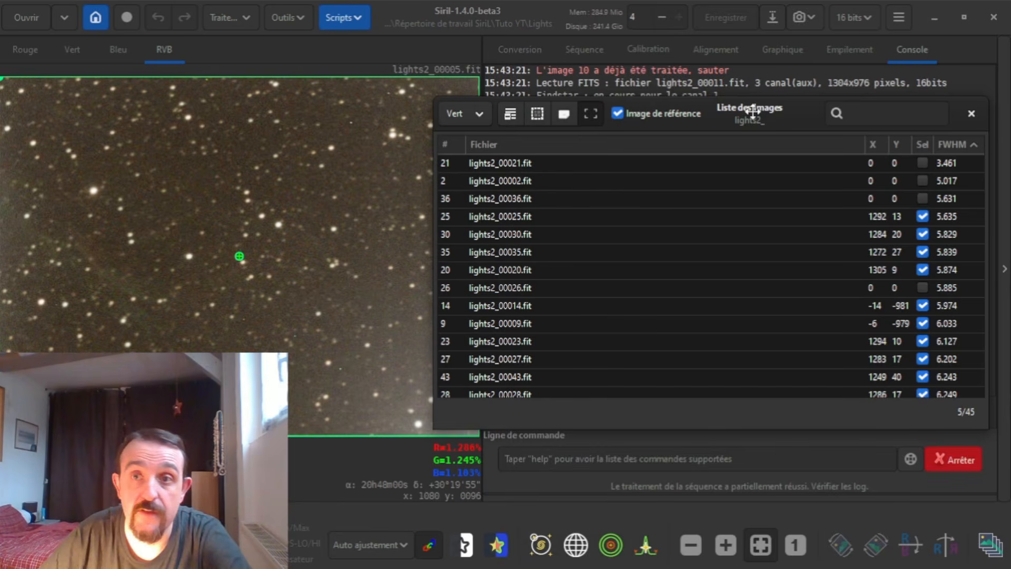
- Sort the lights2 image list by descending FWHM to examine the frame quality, then close the list
drag(752, 111, 700, 107)
click(903, 140)
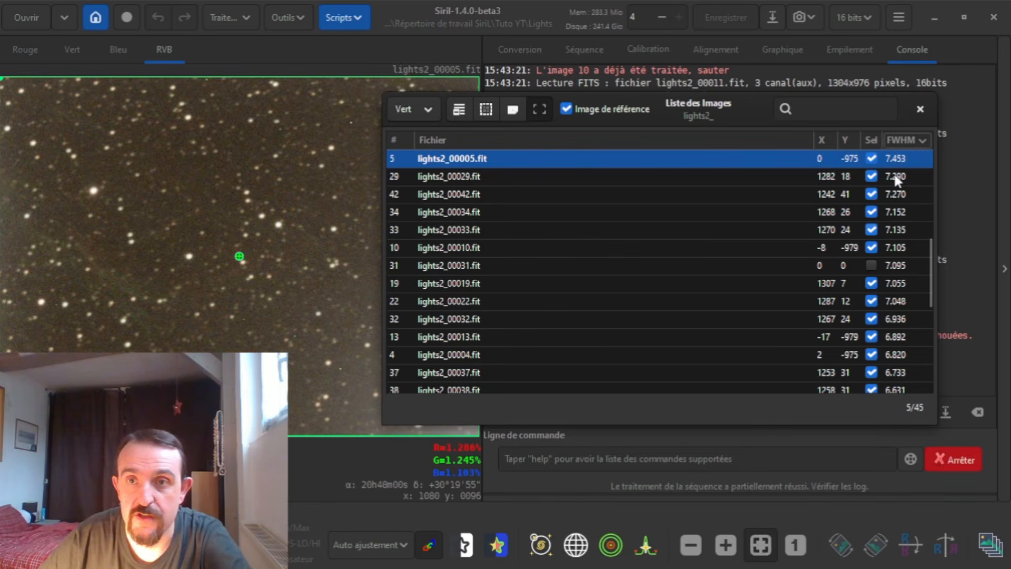
click(920, 109)
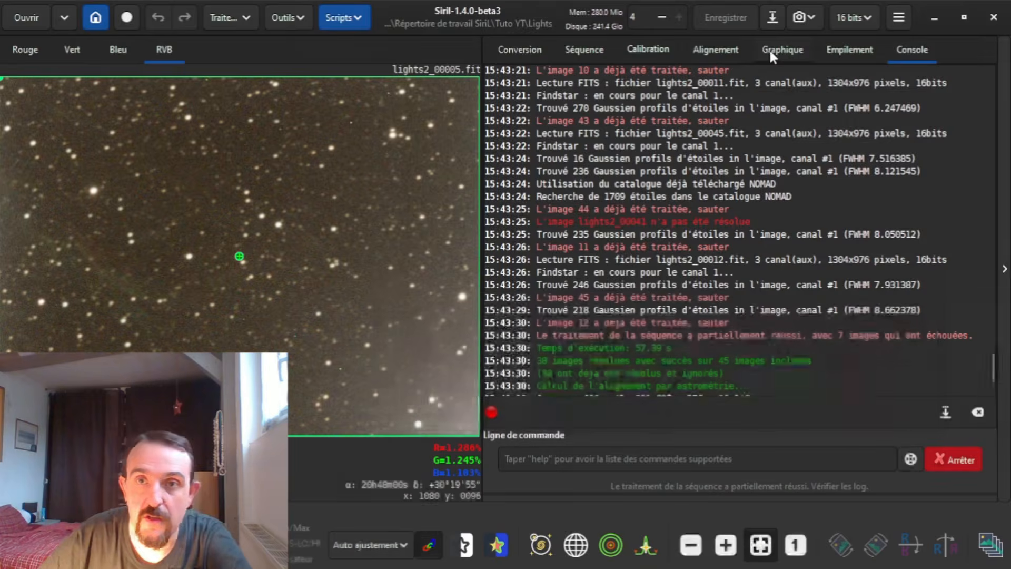
- Exclude the images with the highest FWHM, above about 7.6 px, from the sequence using the FWHM plot
click(768, 55)
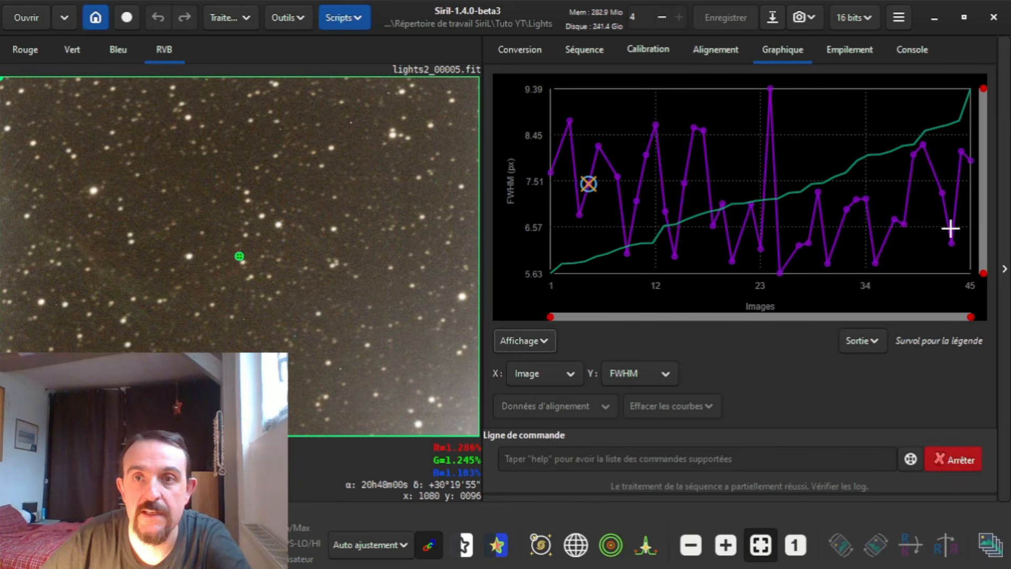
click(770, 89)
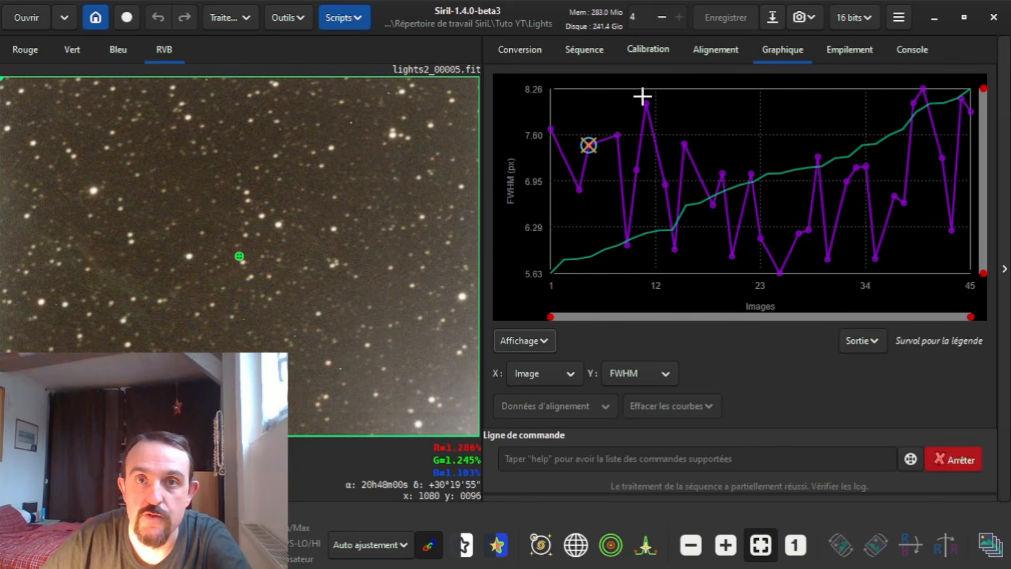
click(921, 88)
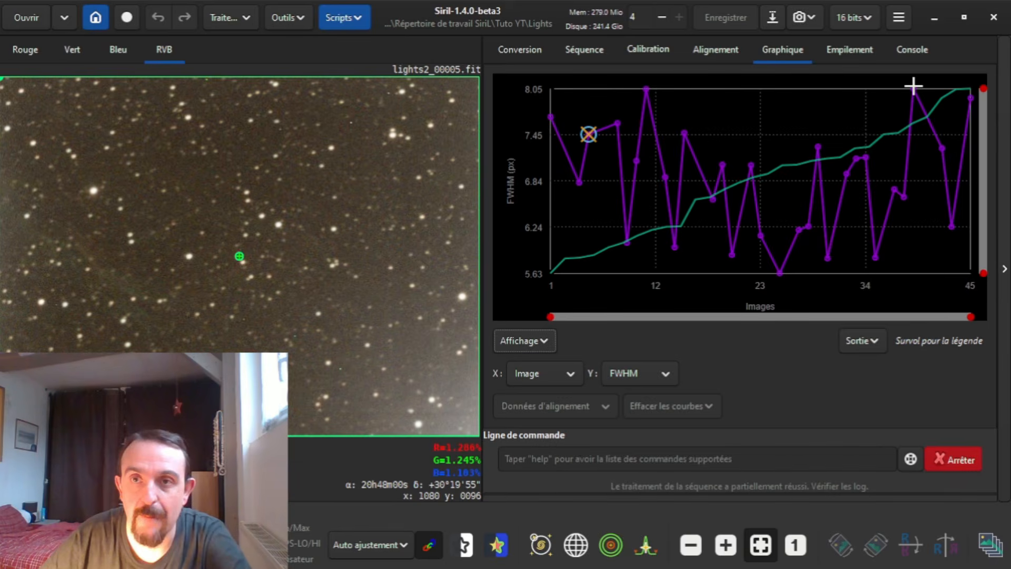
drag(913, 85, 569, 259)
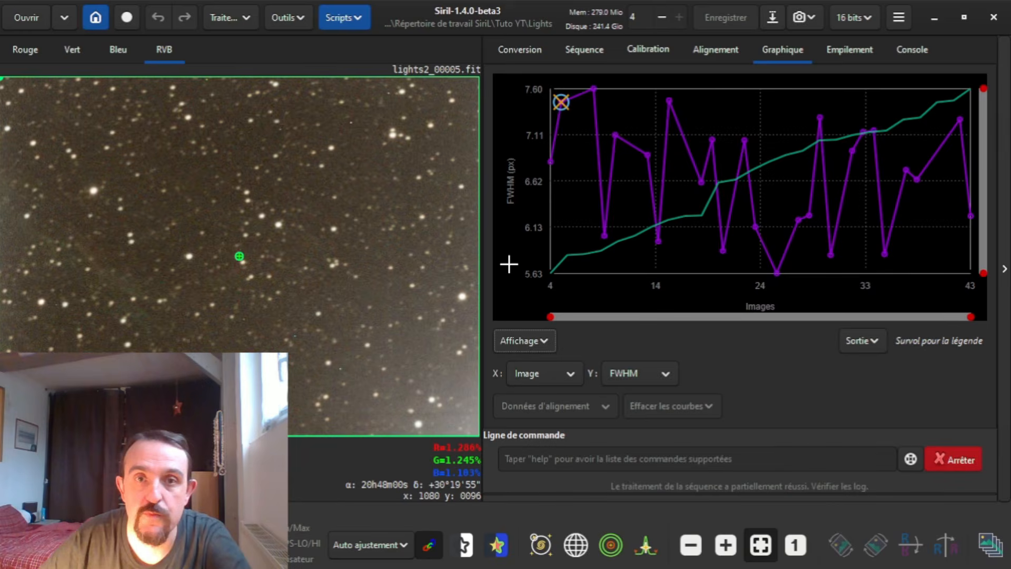
- Align only the selected images with Alignement global (ciel profond), taking the distortion correction from the image (À partir de l'image)
click(715, 49)
click(662, 121)
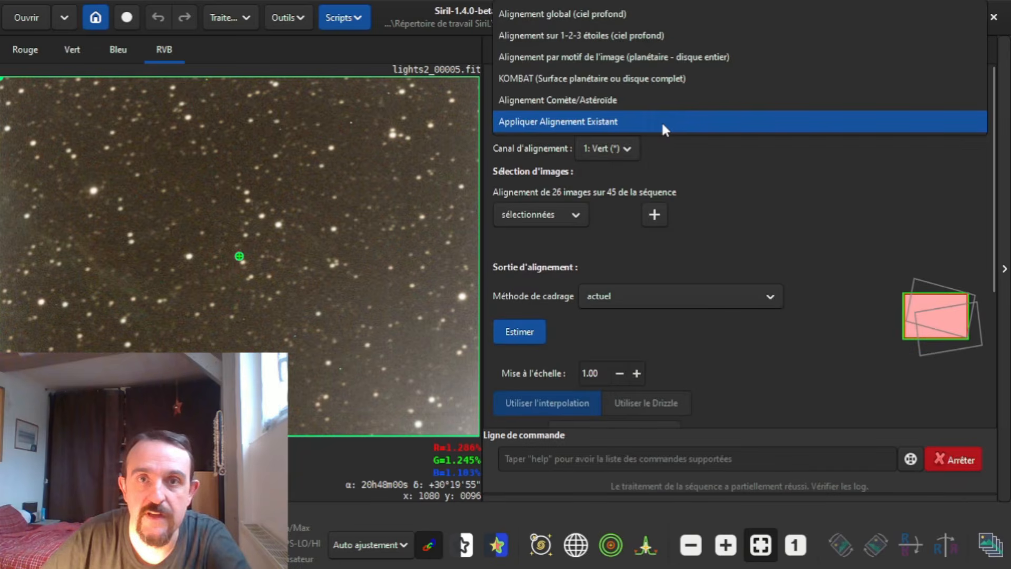
click(562, 14)
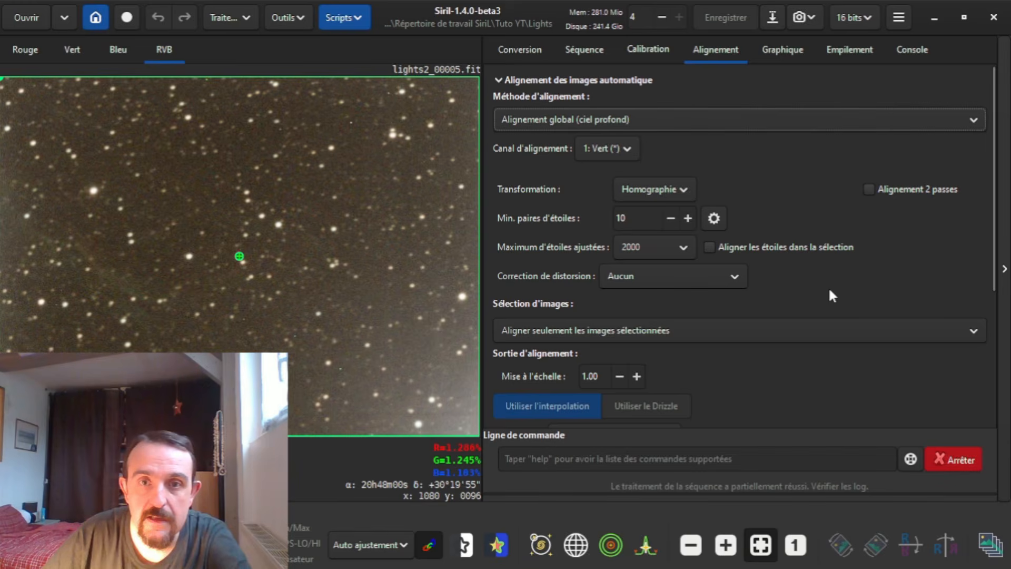
scroll(829, 286, down, 1)
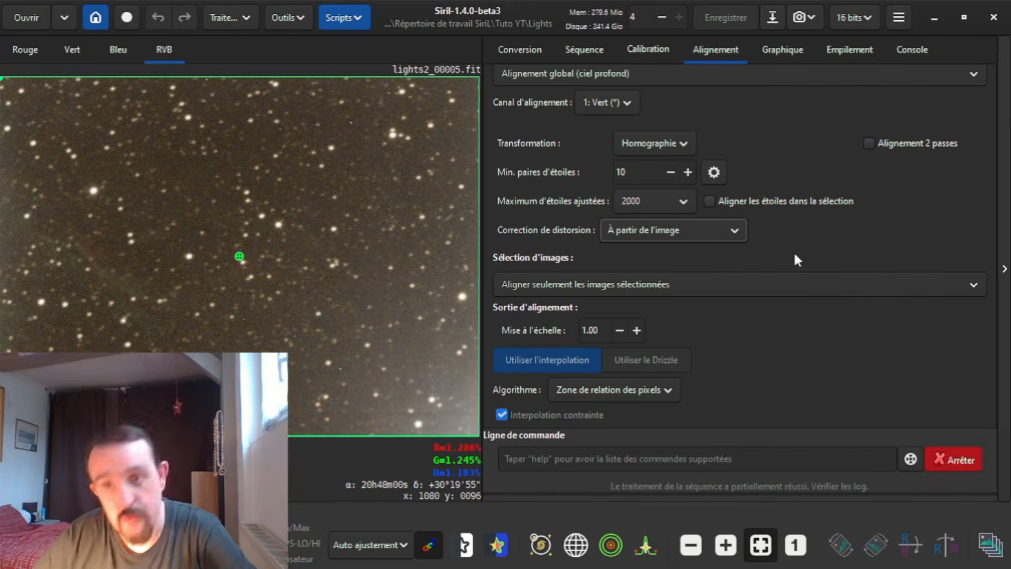
scroll(788, 329, down, 5)
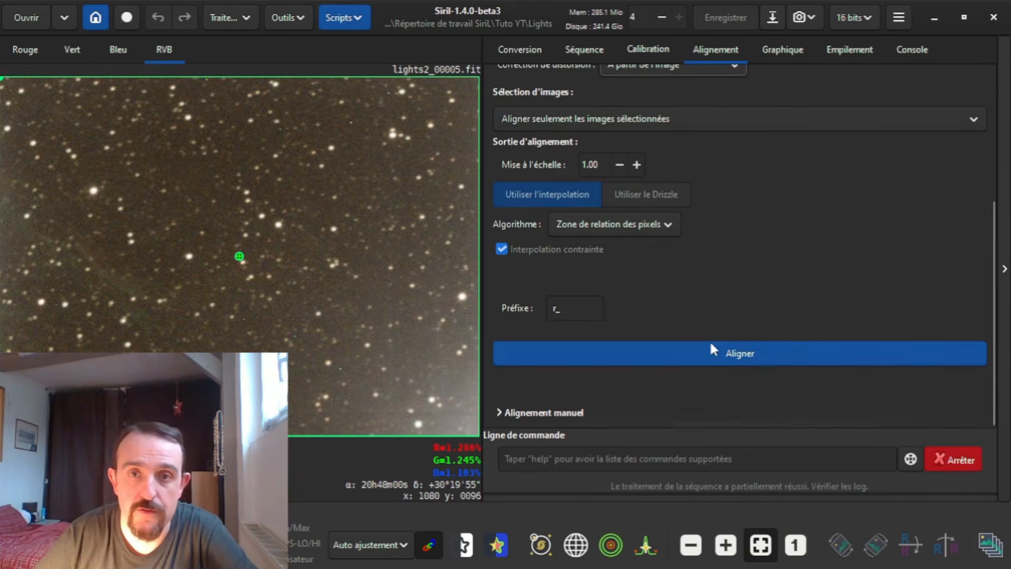
click(712, 346)
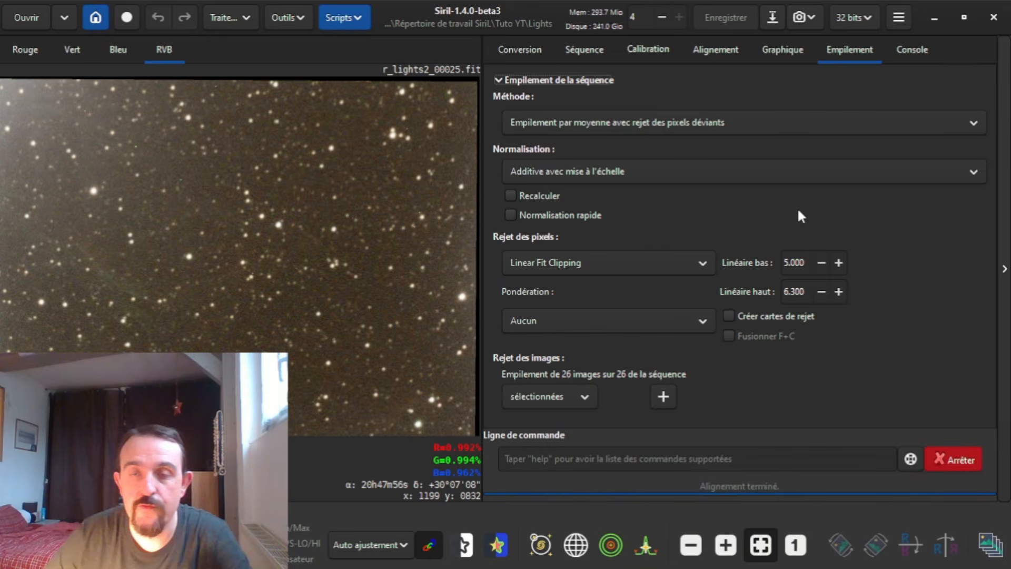
- Name the stacking output TutoYT1 and stack the aligned sequence
scroll(797, 206, down, 5)
key(BackSpace)
key(BackSpace)
key(BackSpace)
text(Tuto)
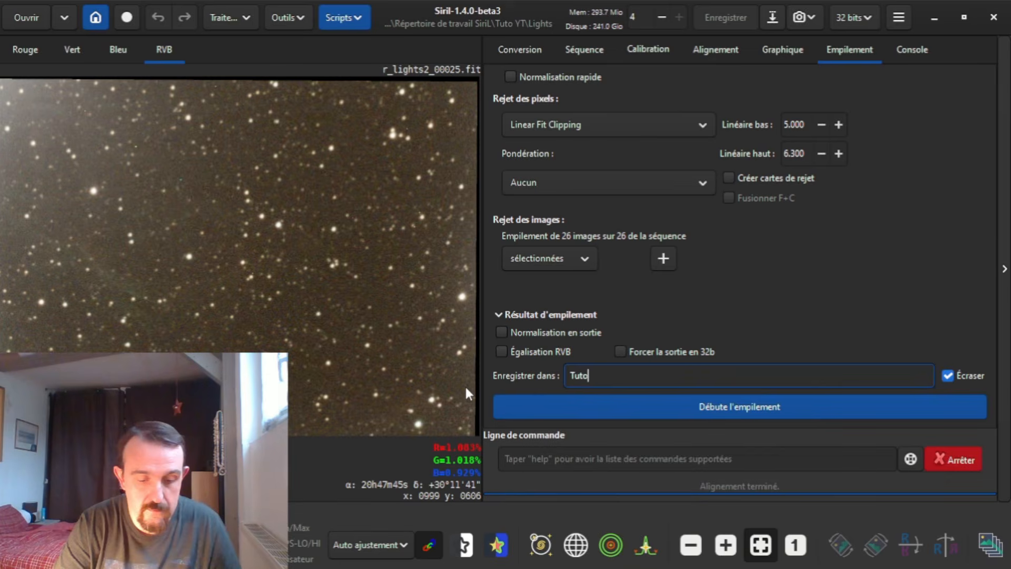
click(708, 406)
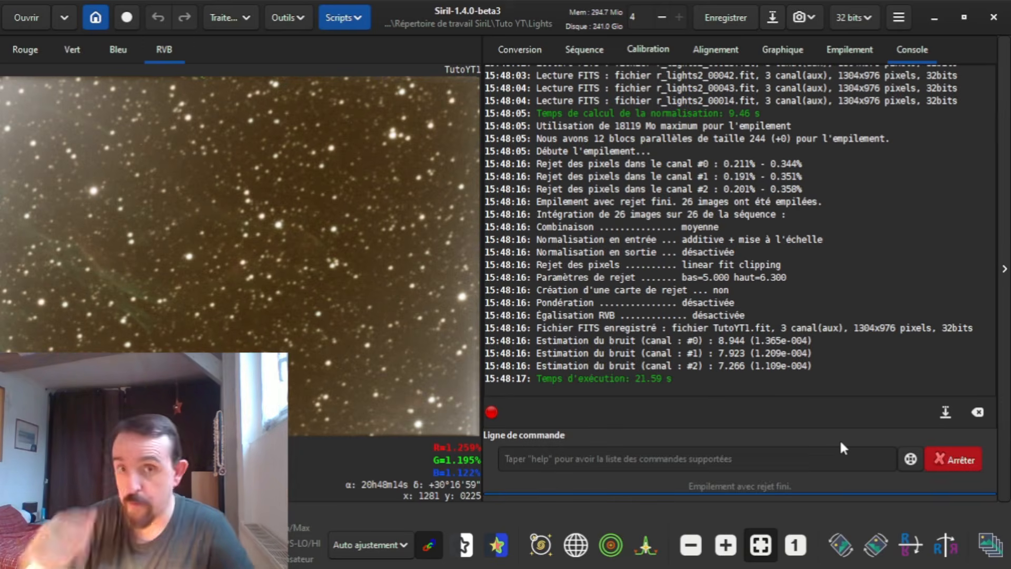
- Clear the conversion source list and name the destination sequence "mosaique YT"
click(526, 49)
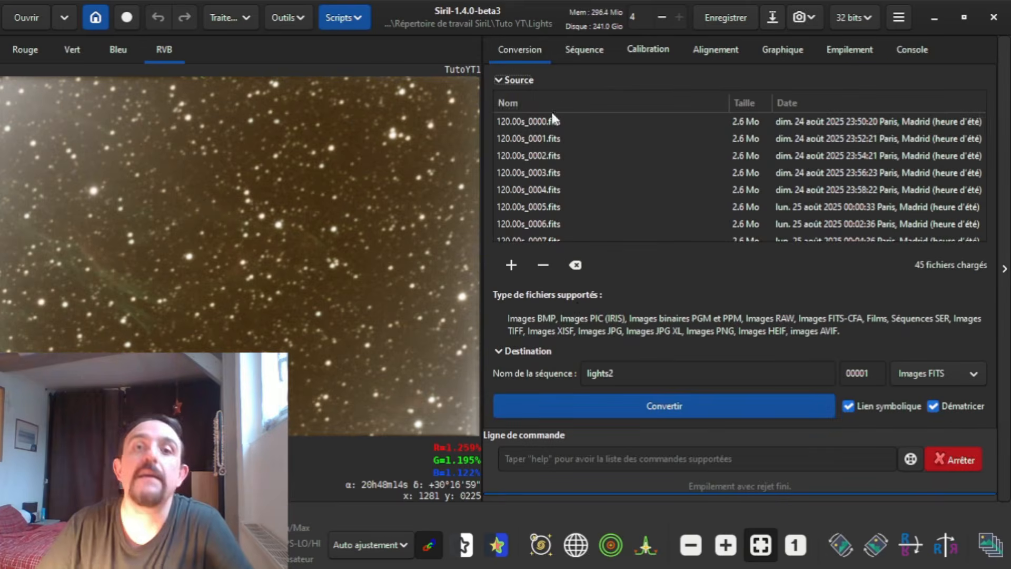
click(575, 264)
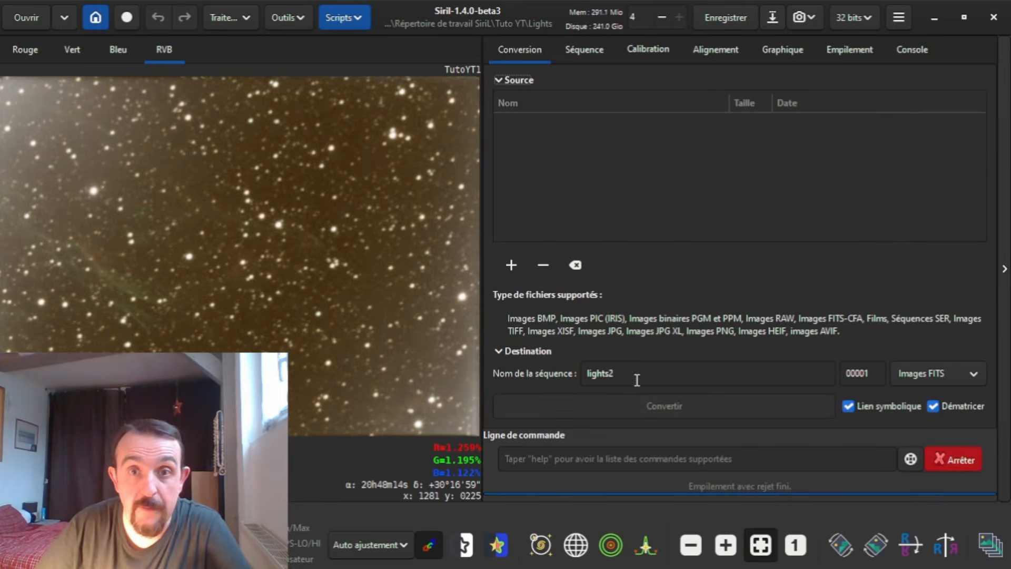
drag(636, 380, 538, 373)
text(mo)
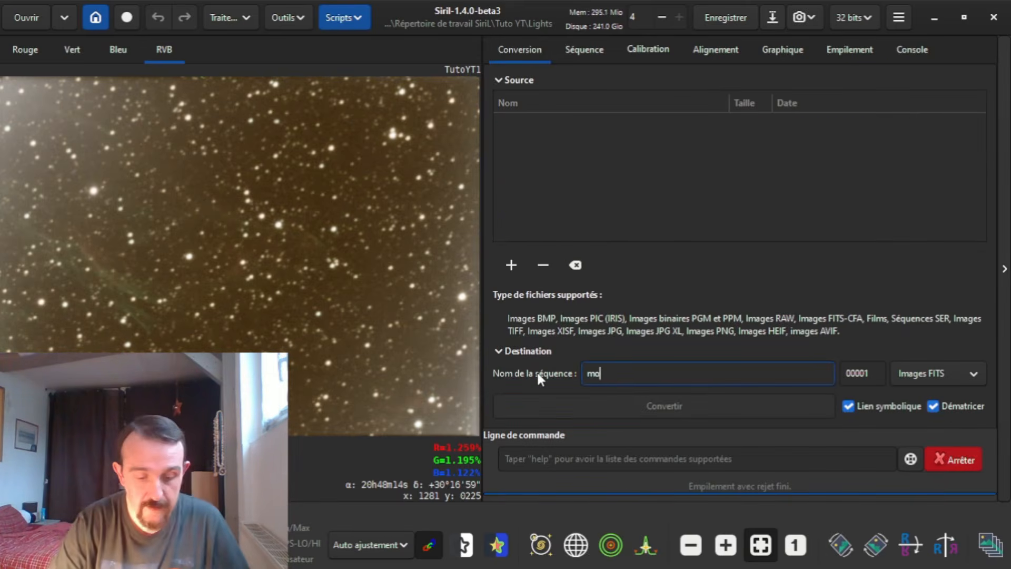
text(saique)
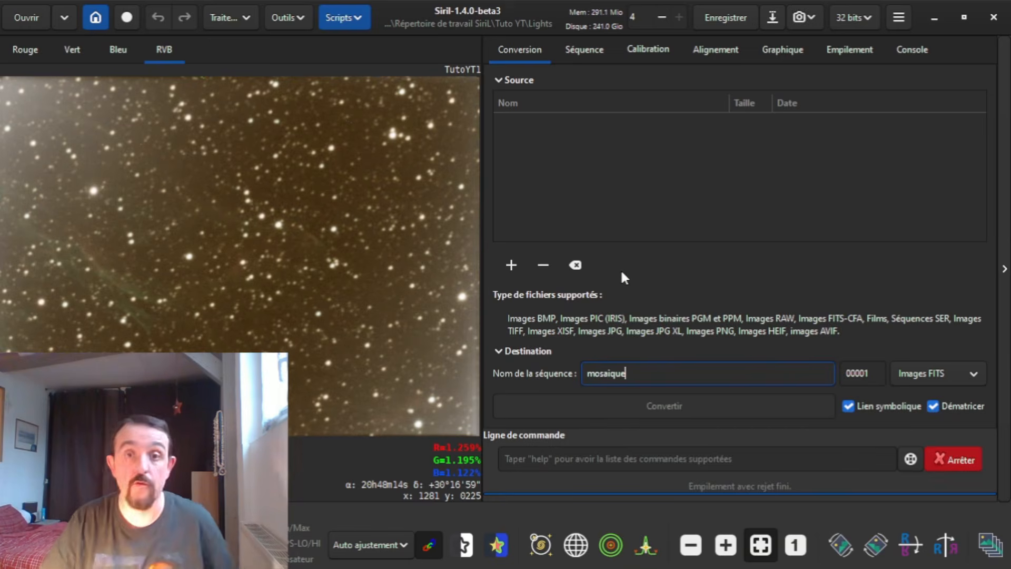
text(YT)
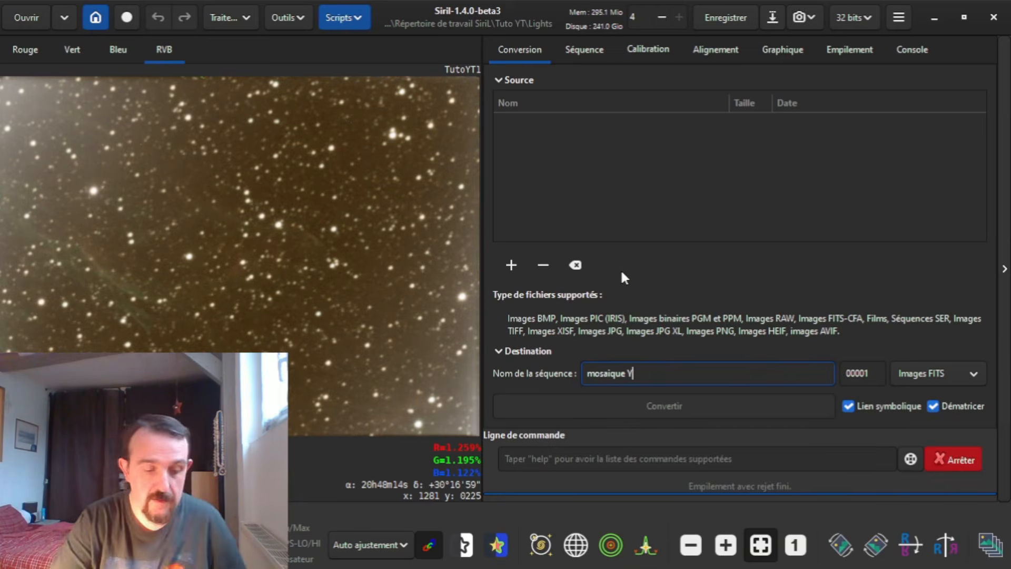
- Add Panneaux 1.fit through Panneaux 10.fit from the NGC6960 10 panneaux folder to the conversion source list
click(511, 264)
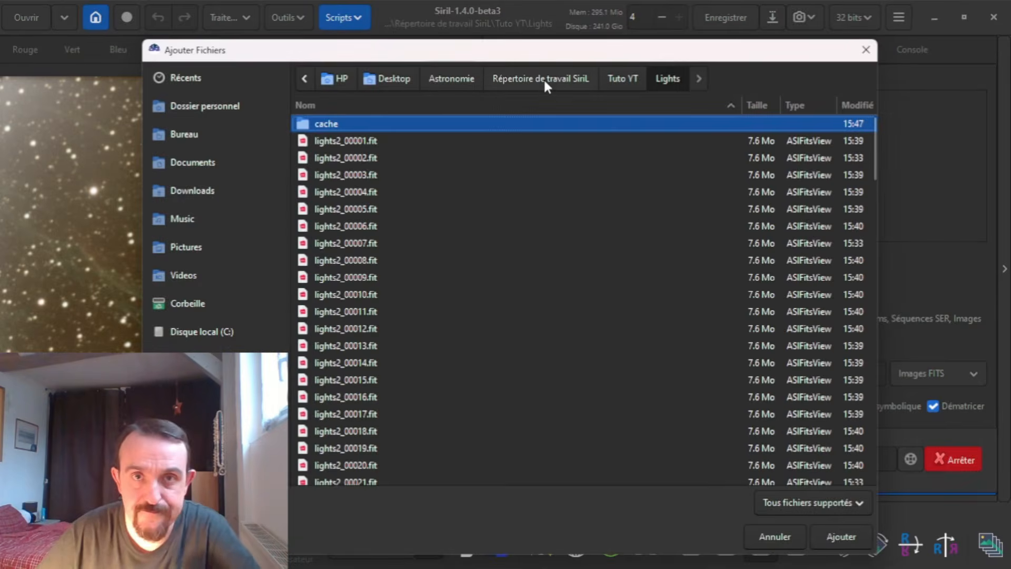
click(544, 78)
double_click(358, 209)
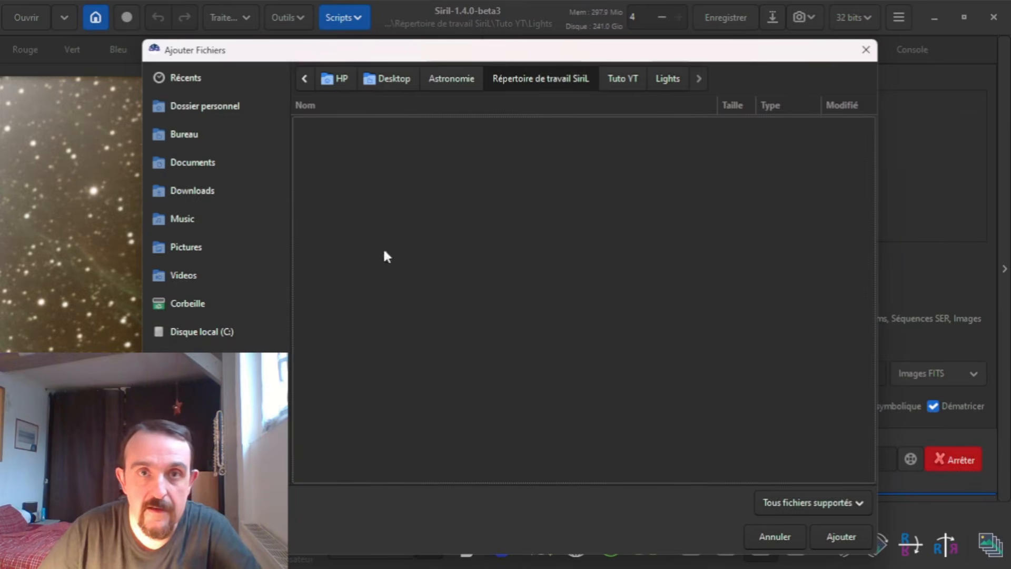
scroll(436, 300, down, 5)
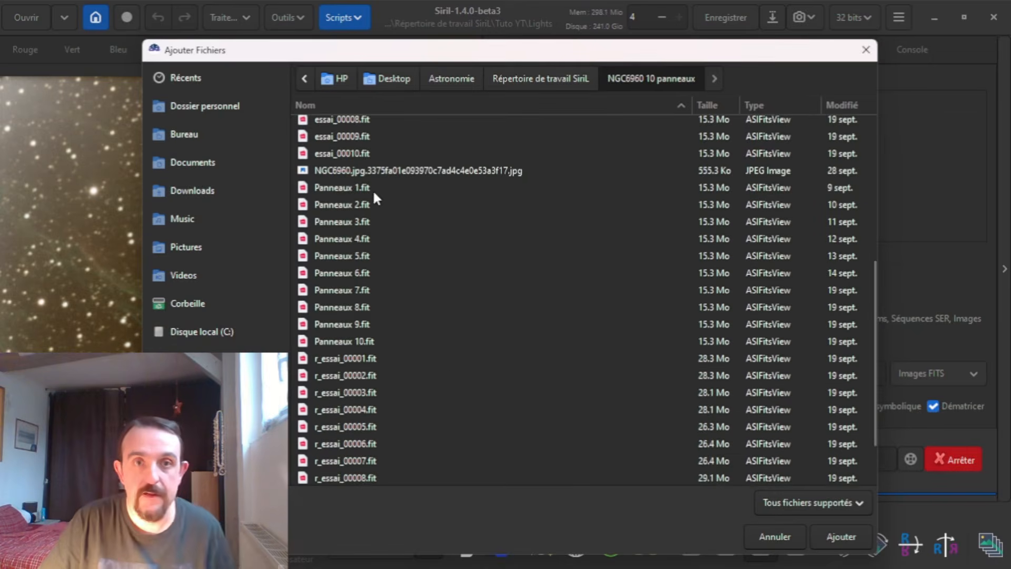
click(371, 188)
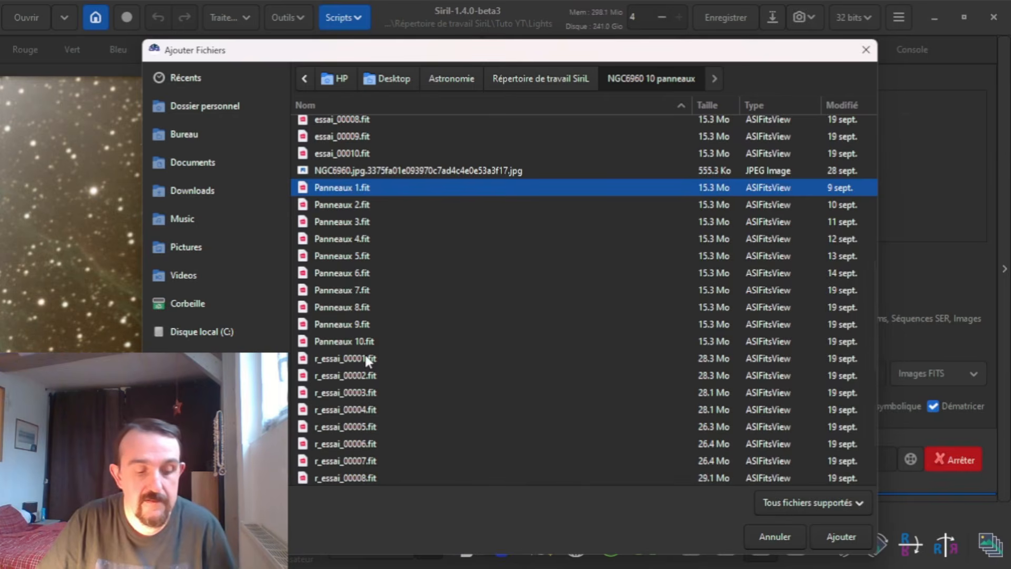
ctrl+click(362, 342)
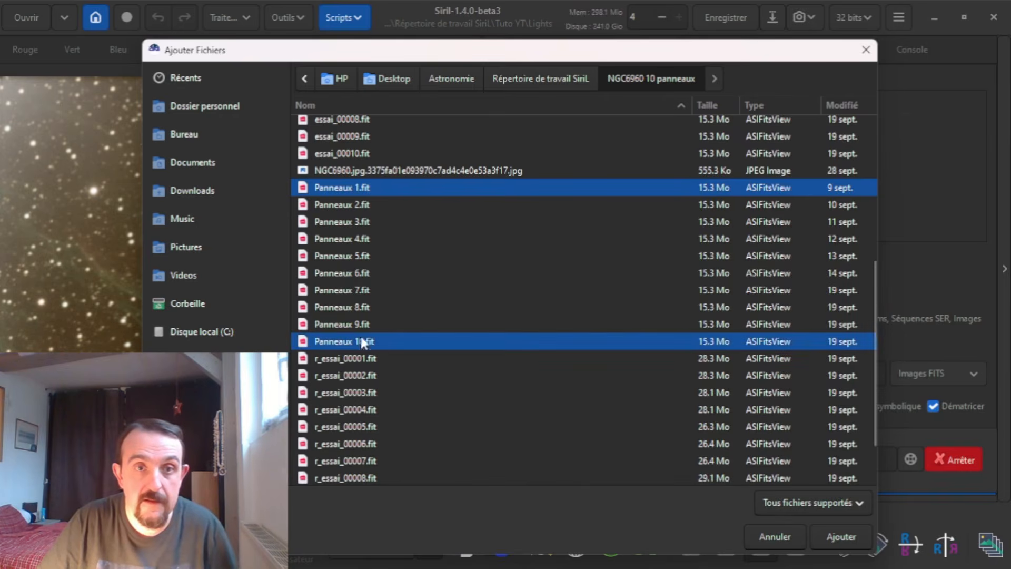
ctrl+click(351, 323)
ctrl+click(349, 310)
ctrl+click(352, 290)
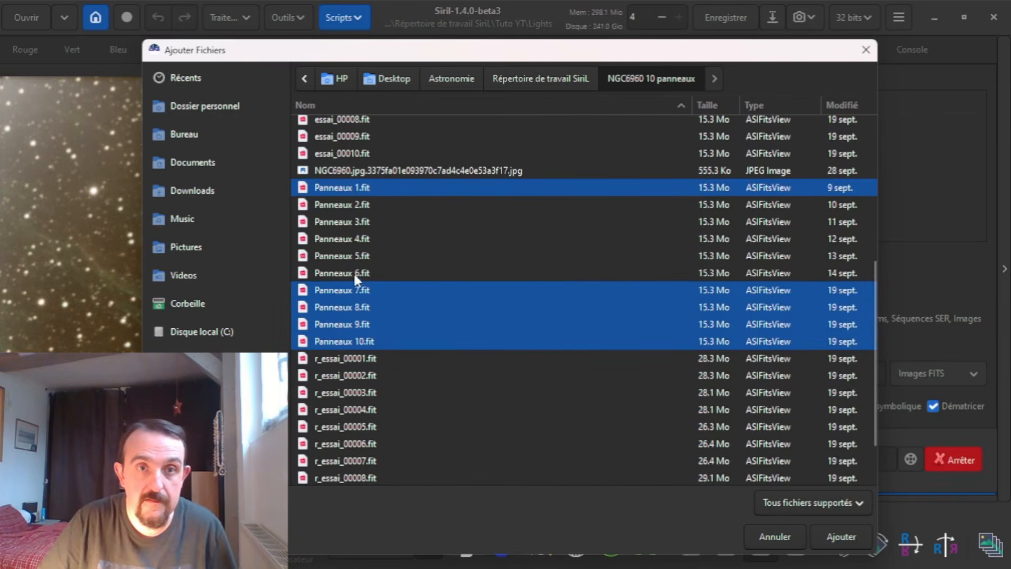
ctrl+click(353, 273)
ctrl+click(354, 256)
ctrl+click(354, 239)
ctrl+click(357, 221)
ctrl+click(362, 205)
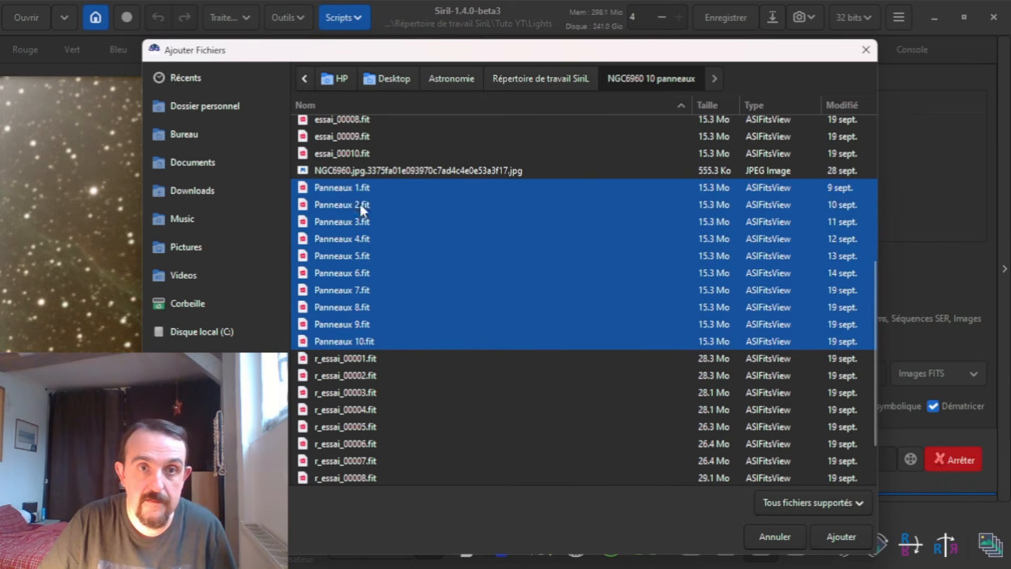
click(832, 528)
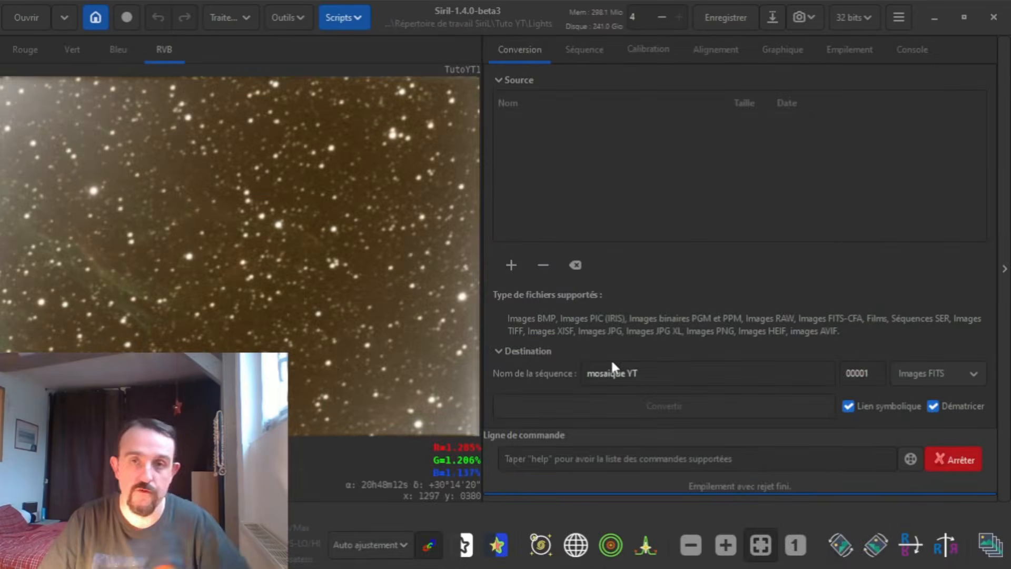
- Turn off debayering (Dématricer) and convert the ten panel files into the mosaique YT sequence
click(933, 406)
click(934, 406)
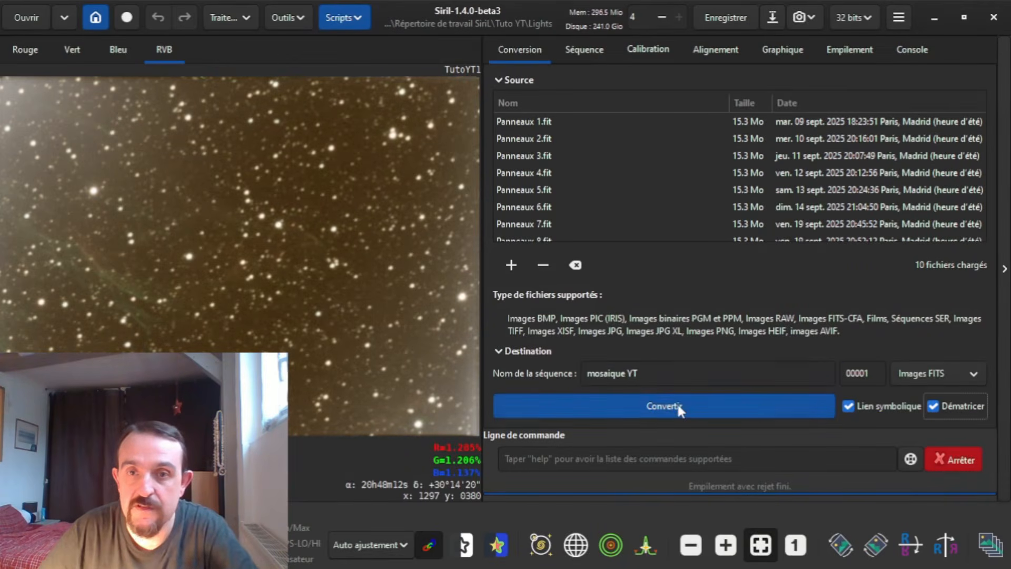
click(933, 406)
click(757, 405)
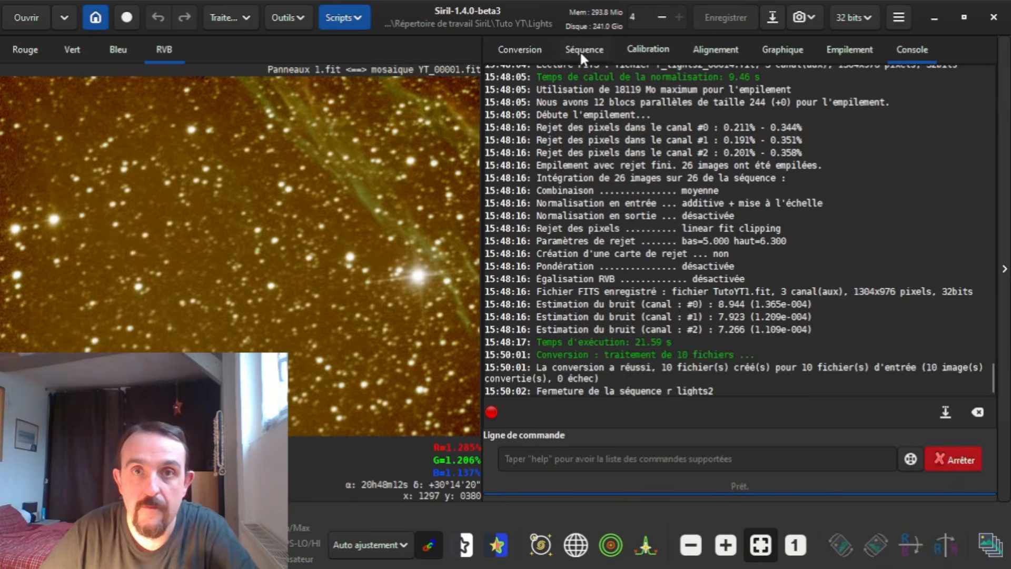
- Check the image list of the mosaique YT sequence and close it again
click(581, 49)
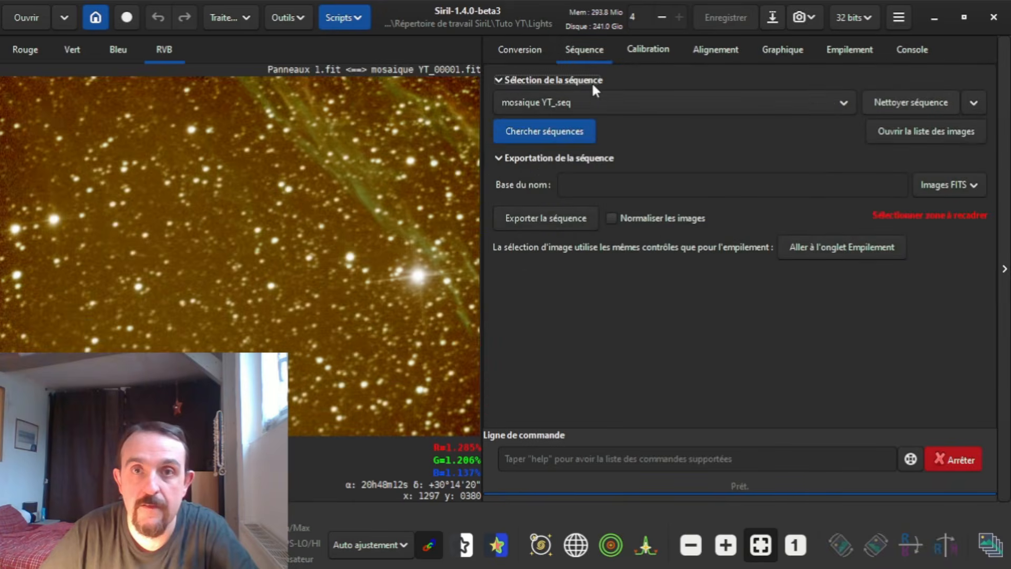
click(915, 134)
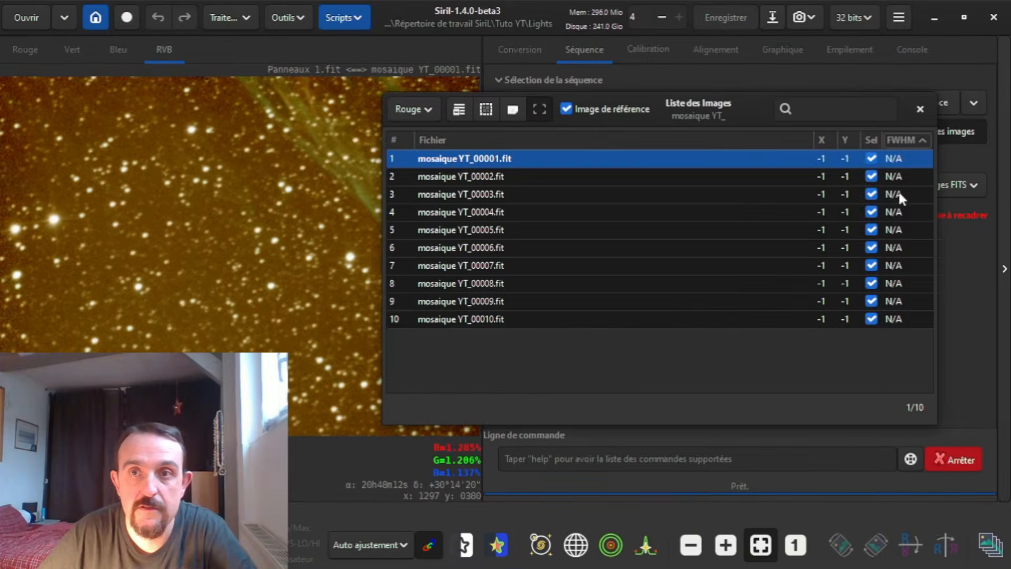
click(920, 109)
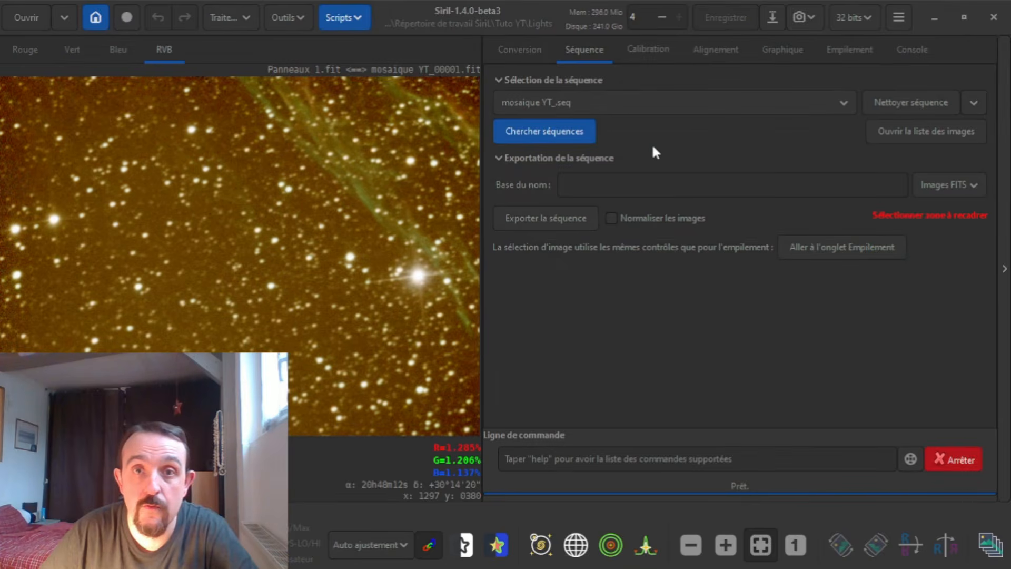
- Run the astrometric resolution on the entire mosaique YT sequence (Résoudre la séquence entière)
click(294, 14)
key(Down)
key(Return)
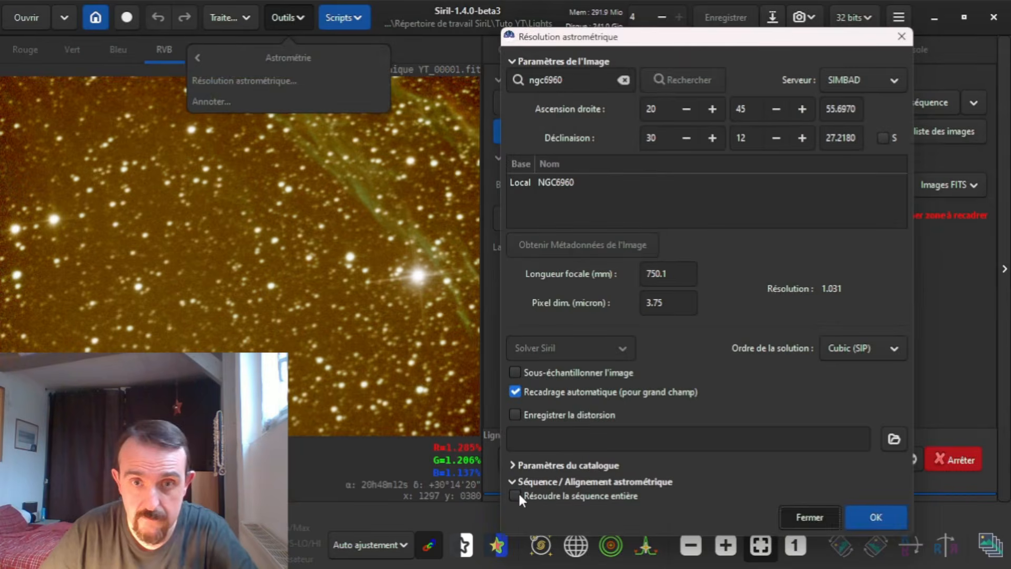
click(516, 495)
click(664, 481)
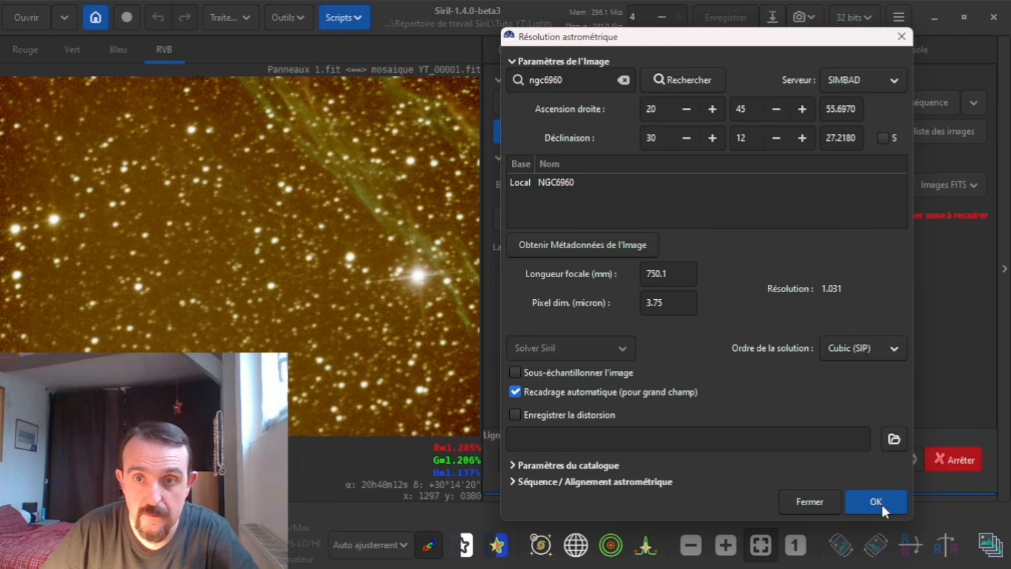
drag(739, 42, 367, 126)
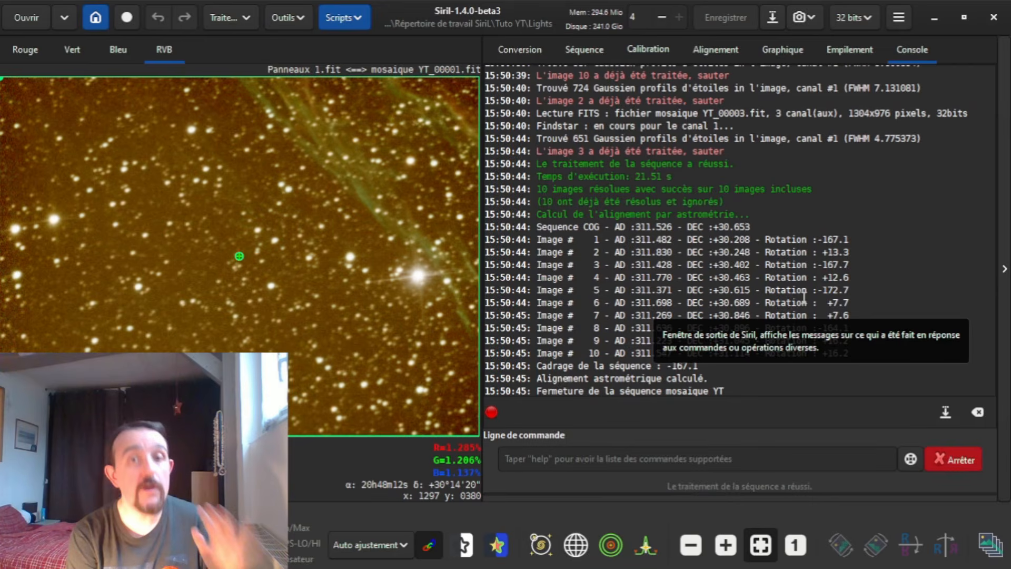
- Align the panel sequence with the method Appliquer Alignement Existant and the framing method maximum
click(737, 54)
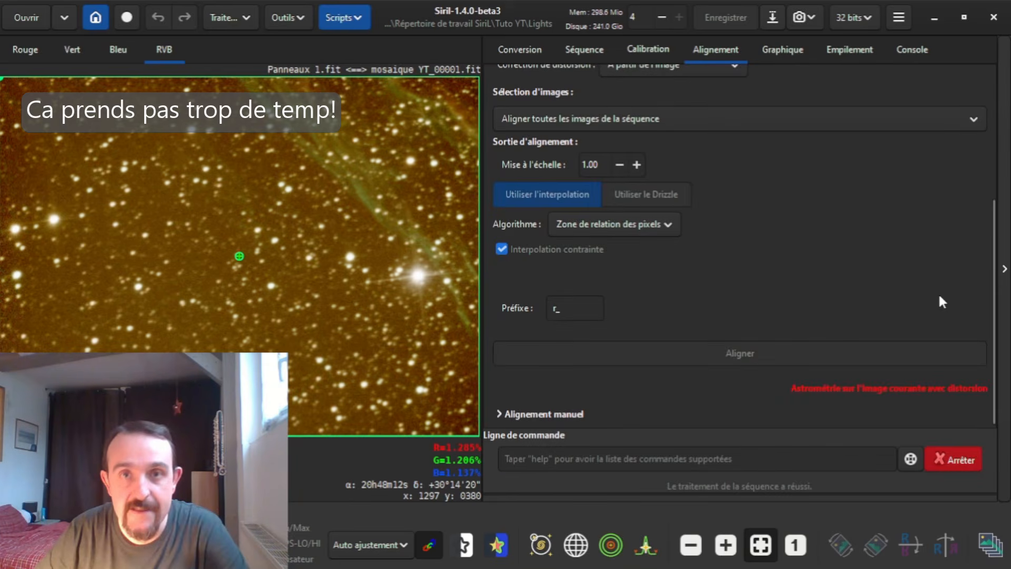
scroll(937, 292, up, 5)
click(722, 124)
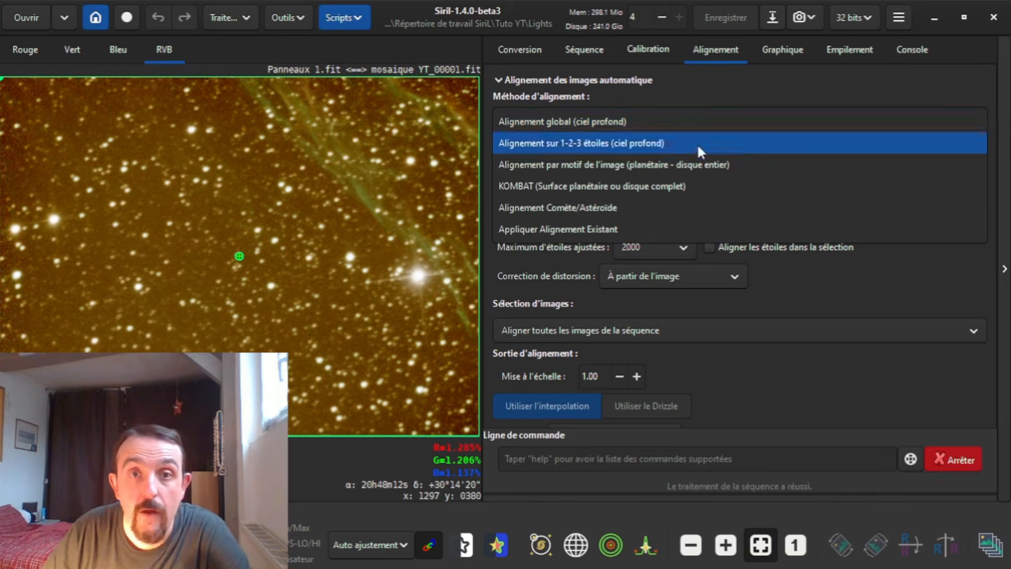
click(594, 229)
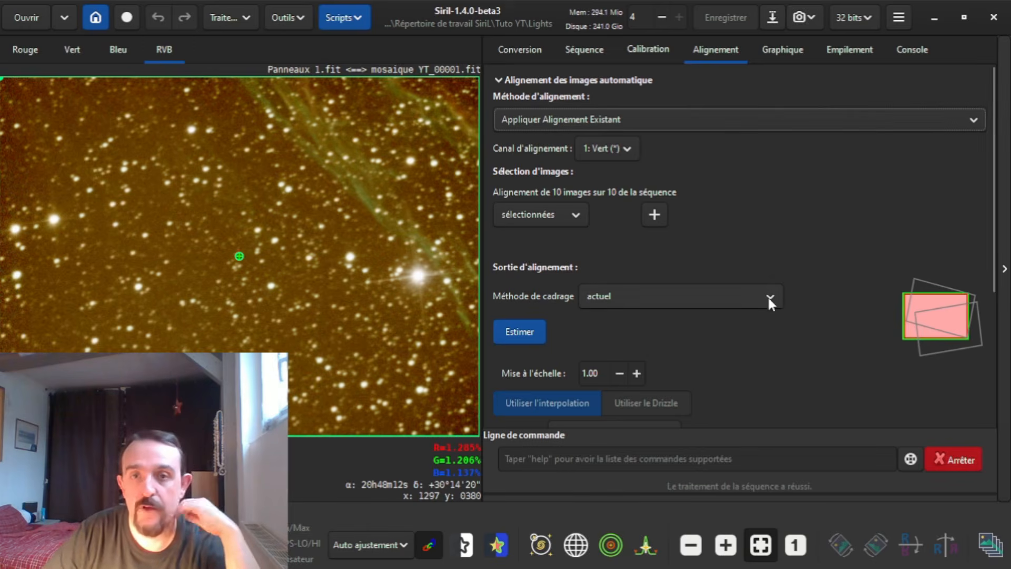
mouse_move(766, 294)
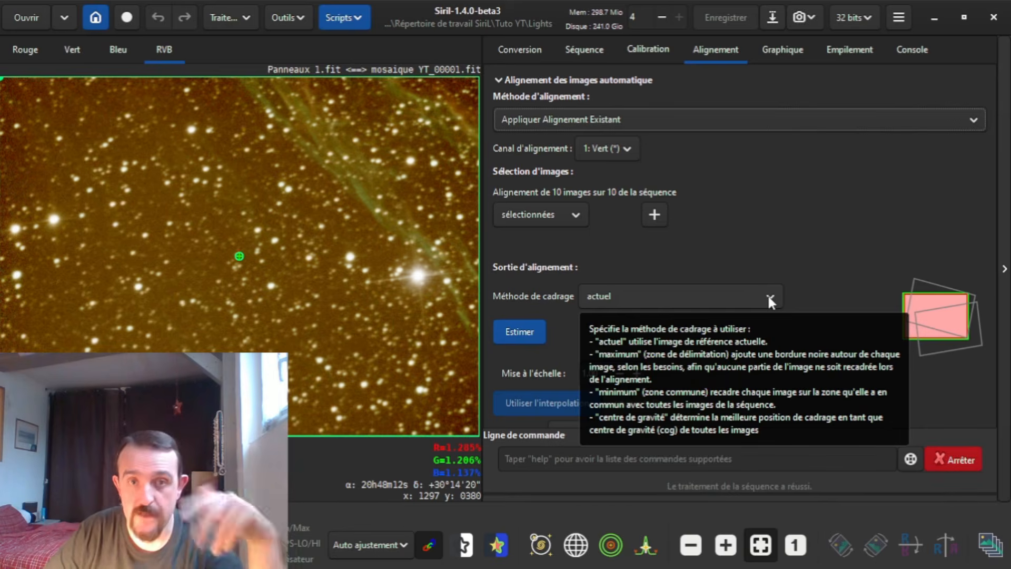
click(768, 296)
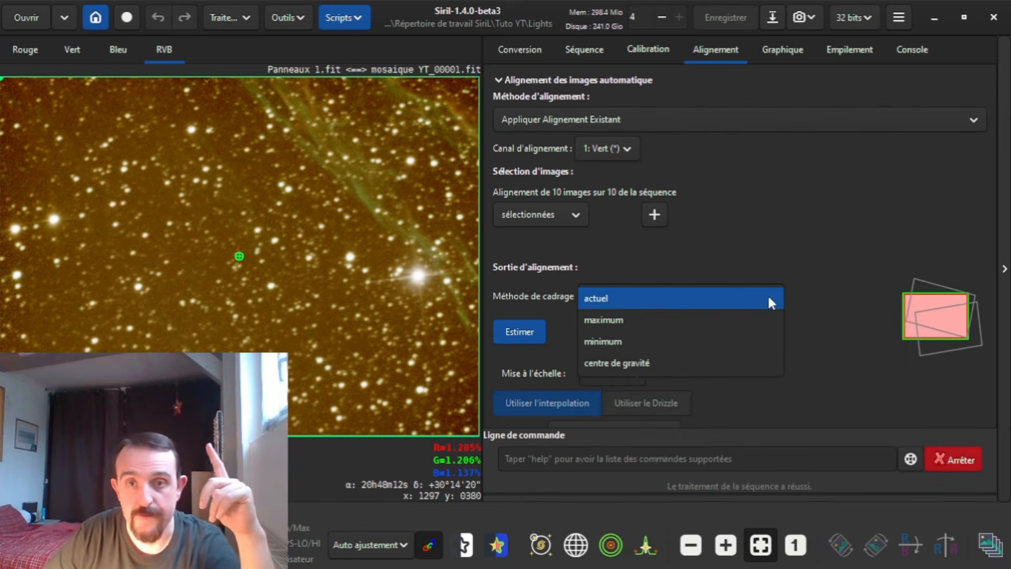
click(653, 324)
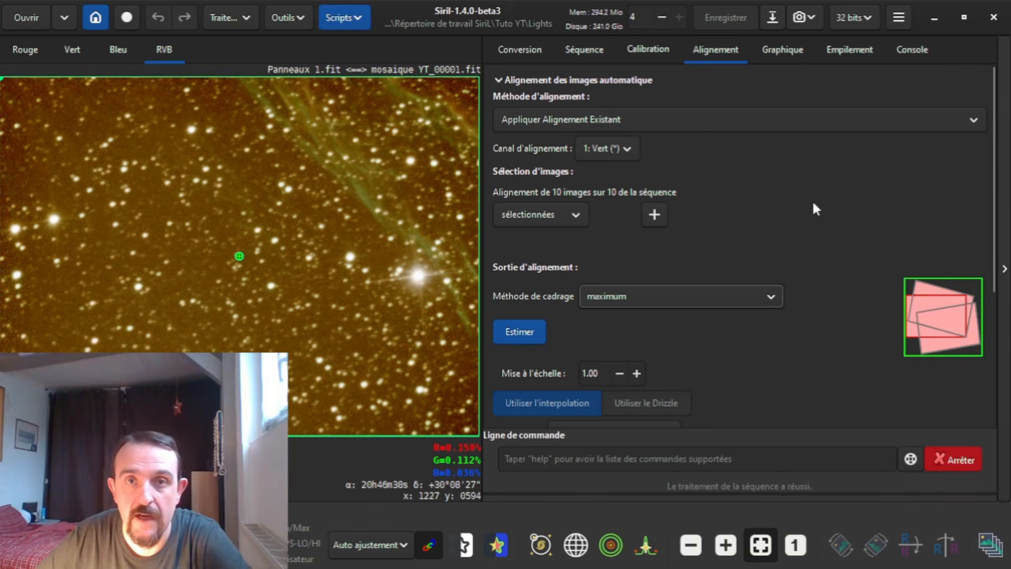
scroll(813, 203, down, 5)
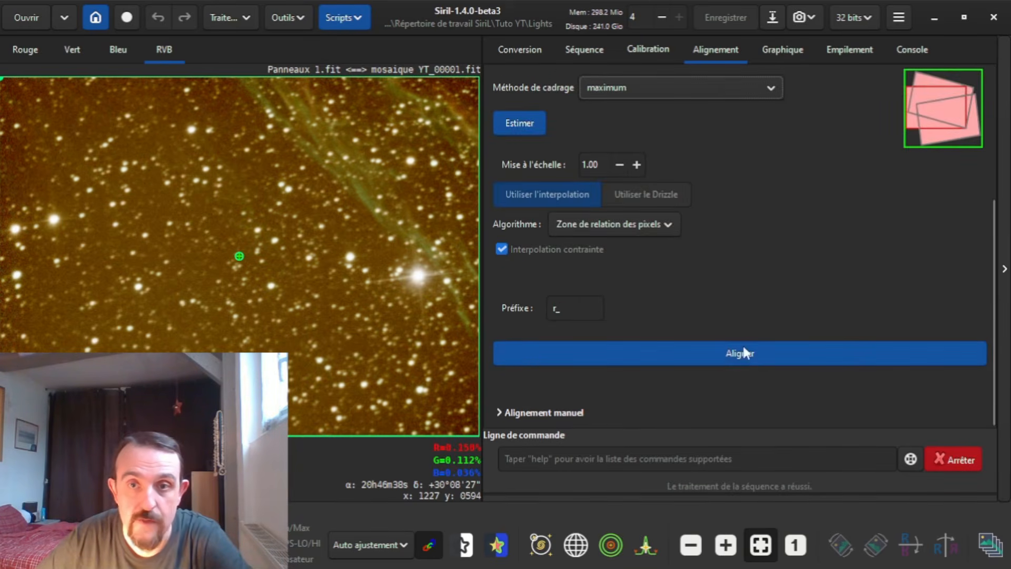
click(739, 360)
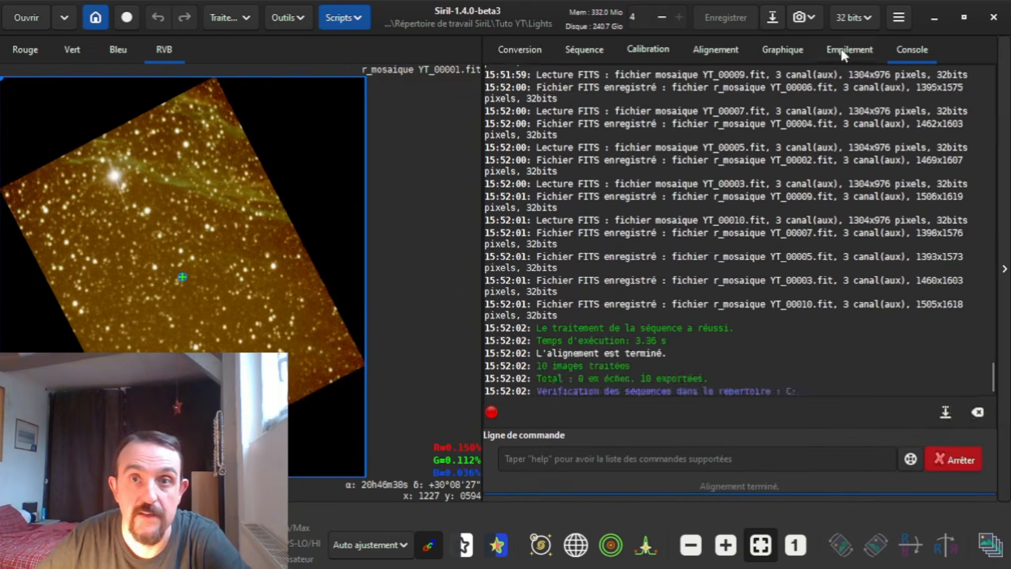
- Name the stacking output "mosaique yt" and stack the ten aligned panels
click(842, 51)
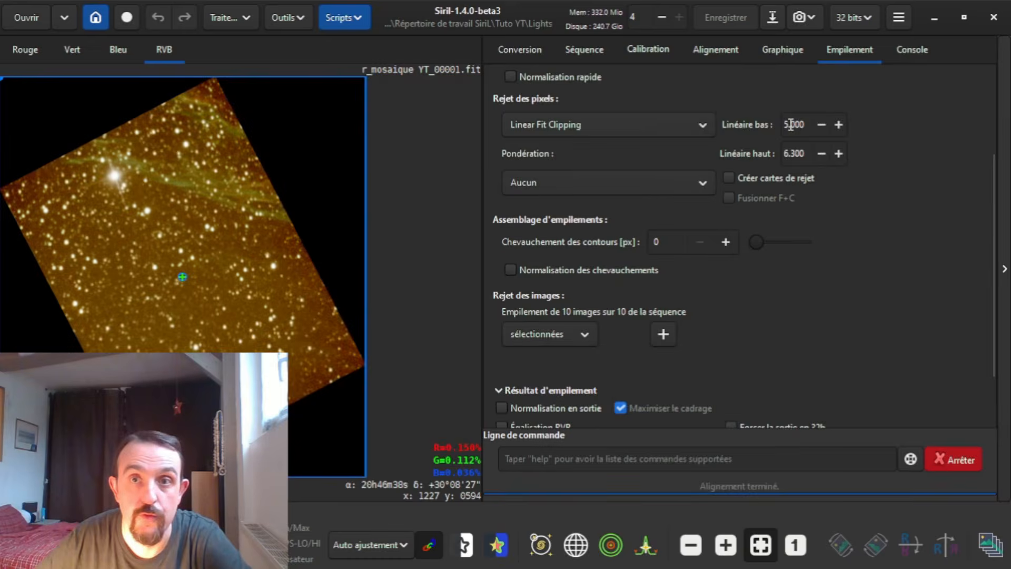
scroll(637, 245, down, 3)
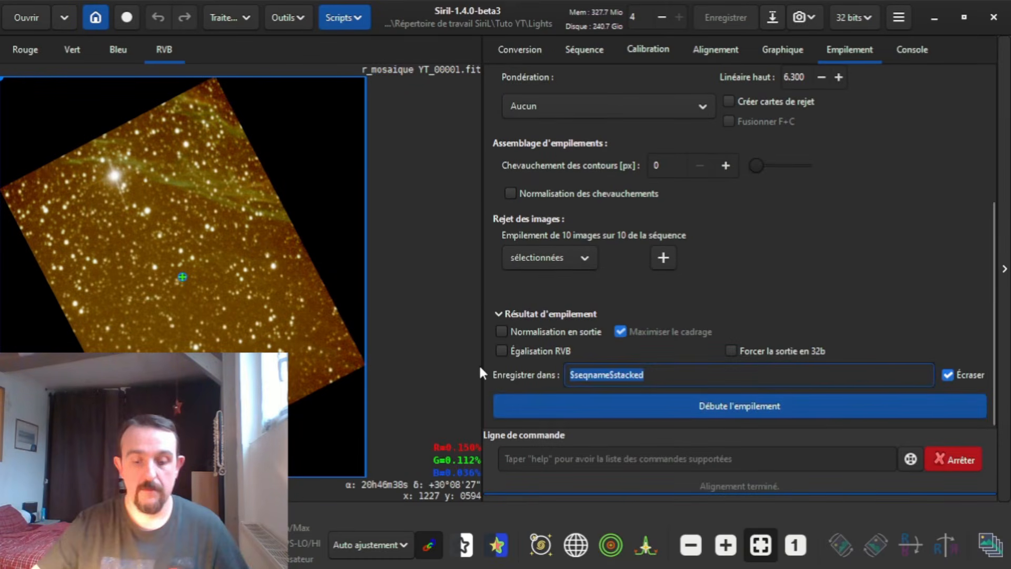
text(mosai)
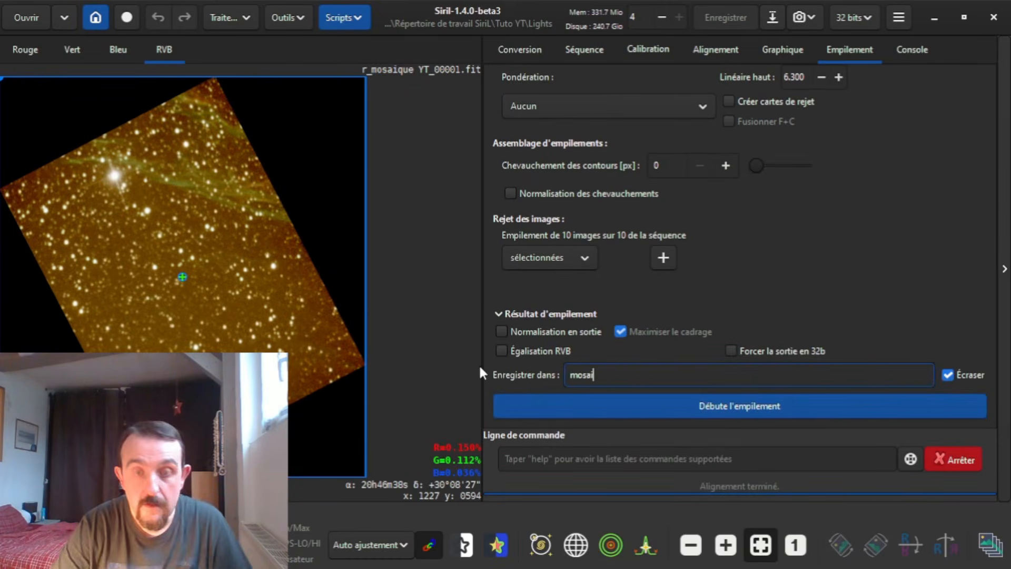
text(que )
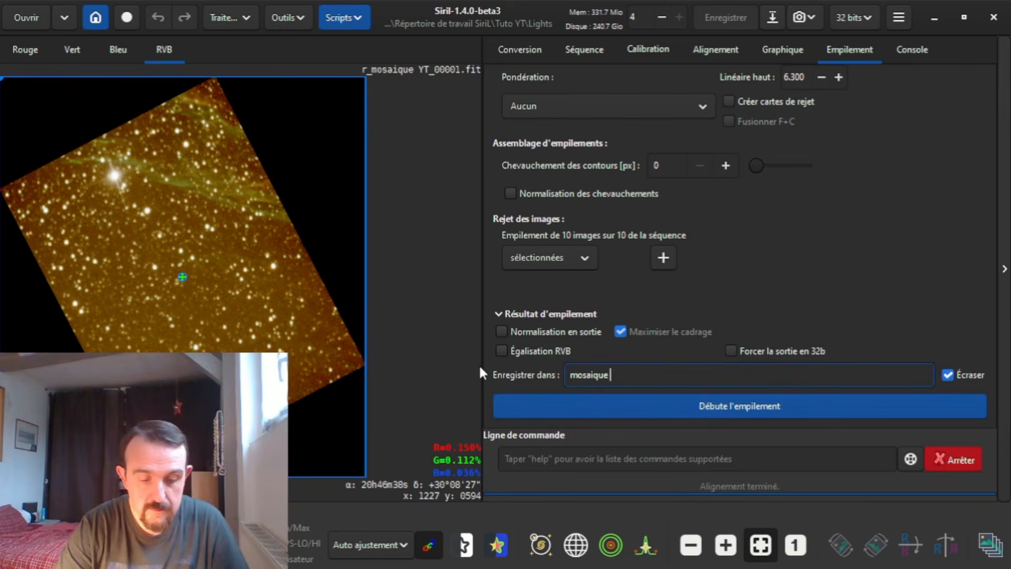
text(yt)
click(752, 404)
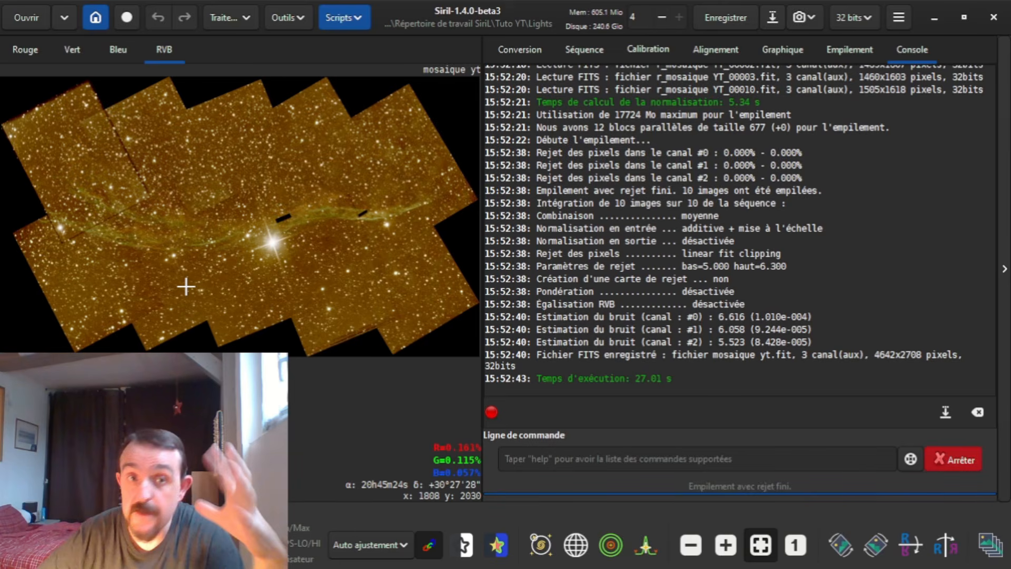
- Crop the stacked mosaic to a wide rectangle around the nebula, excluding the jagged black borders
right_click(372, 208)
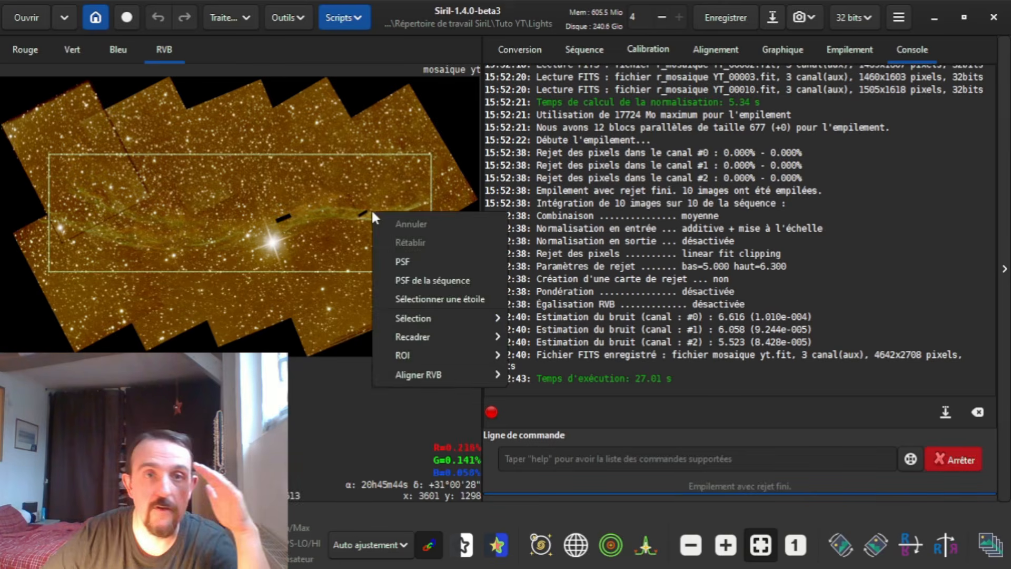
mouse_move(423, 328)
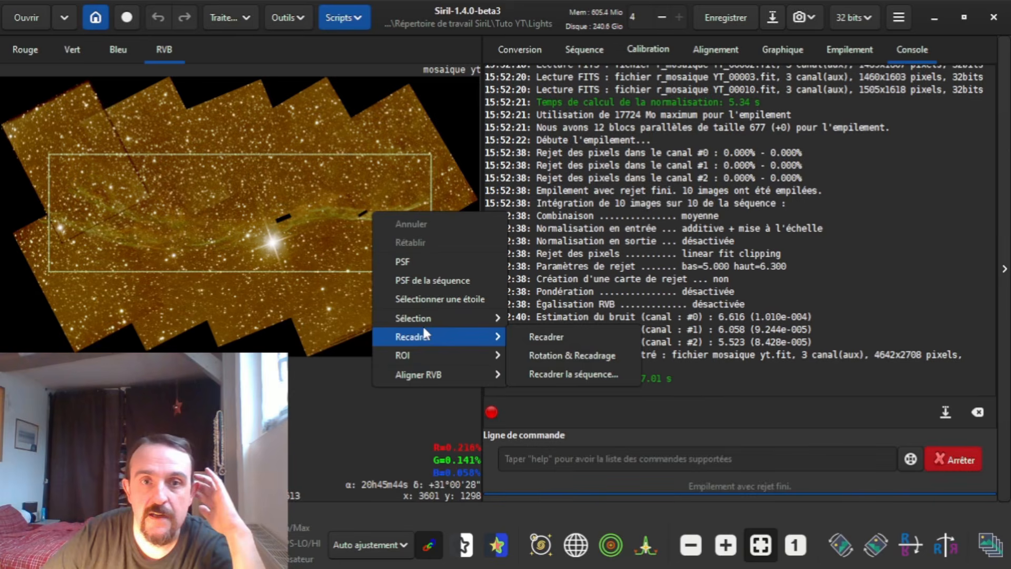
click(423, 329)
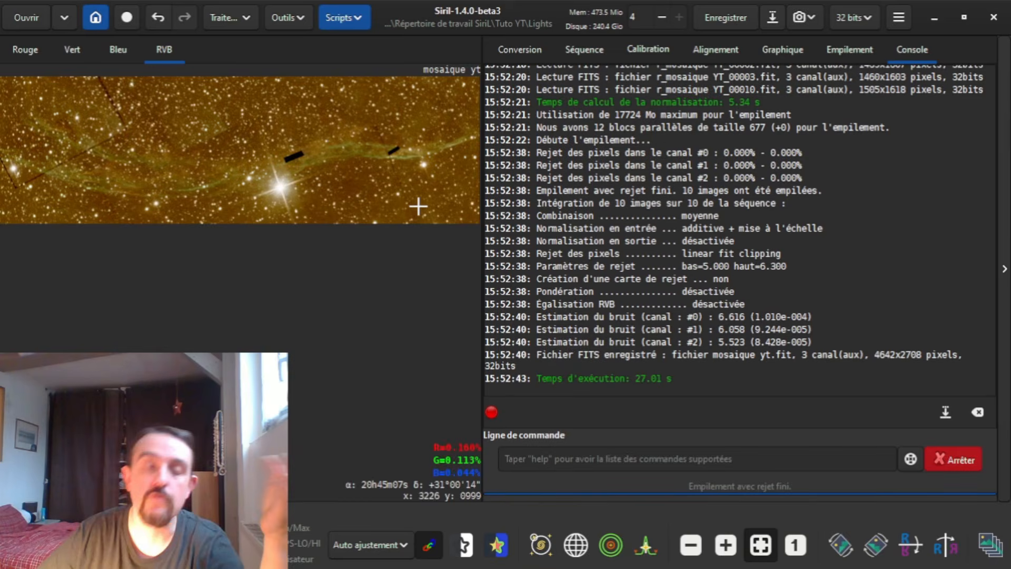
- Remove the green noise (SCNR) from the cropped mosaic with the Neutre Moyen protection method, preserving luminosity
click(289, 17)
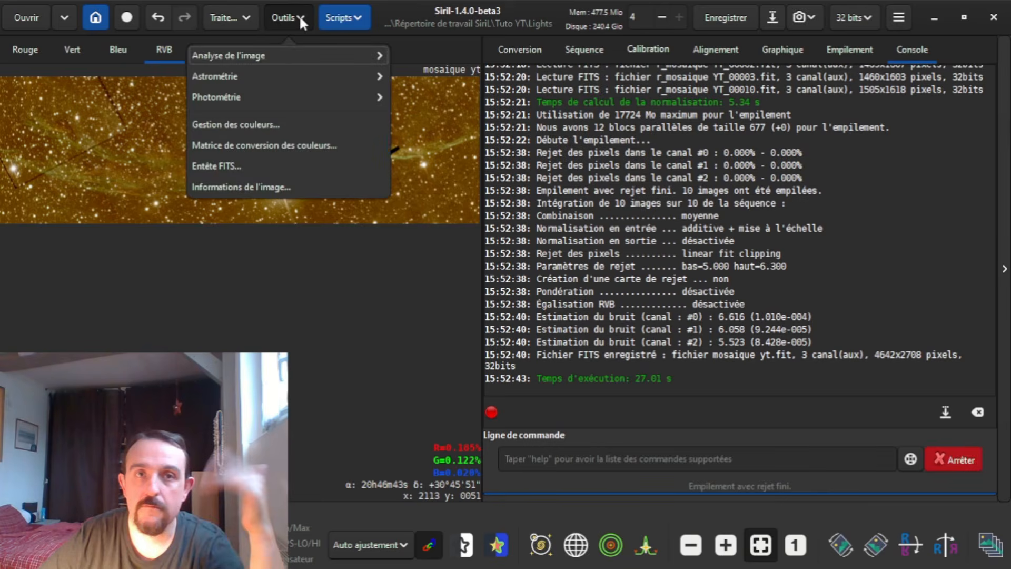
click(244, 14)
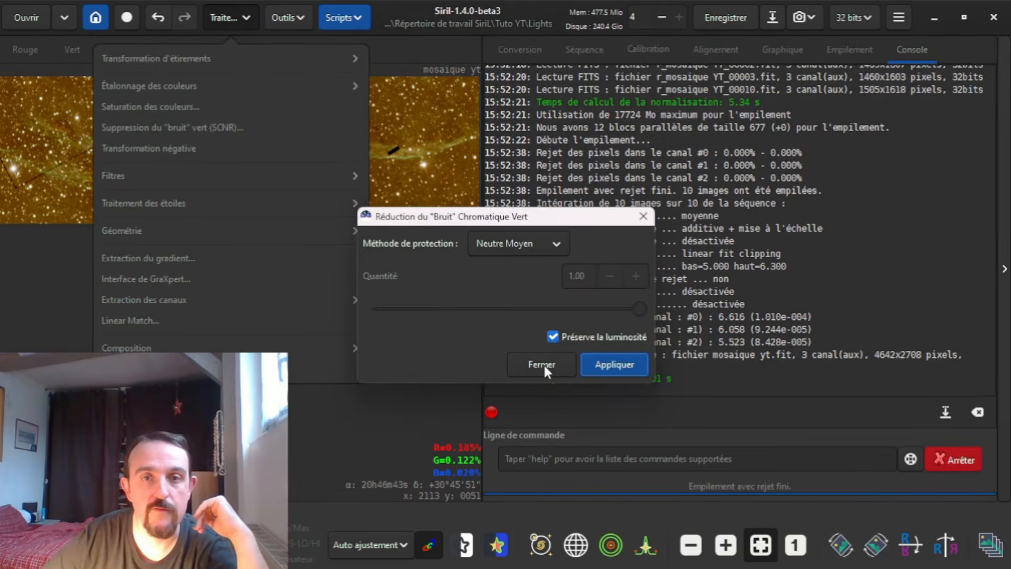
click(603, 363)
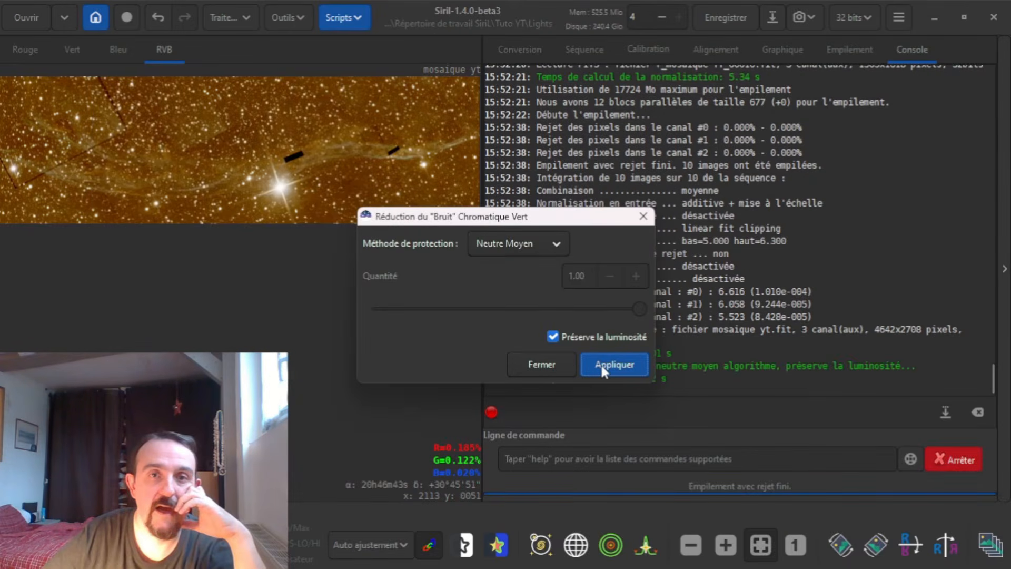